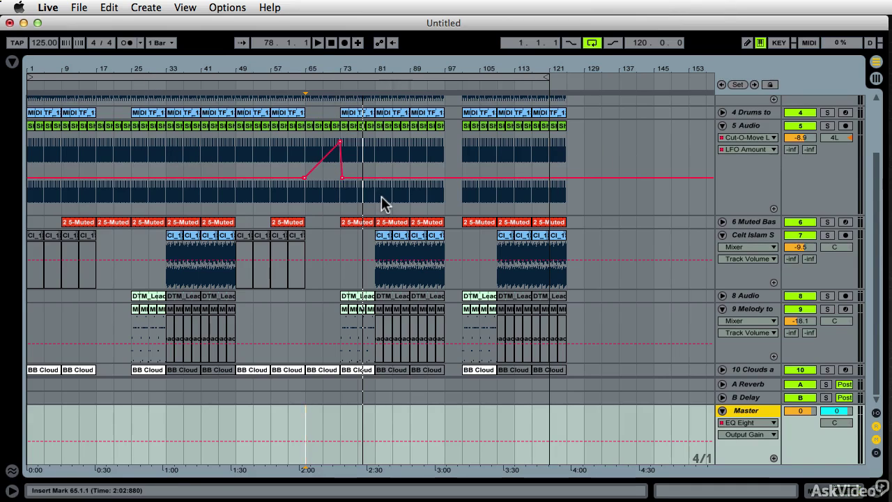
- Show the browser with its categories and places beside the arrangement
click(79, 8)
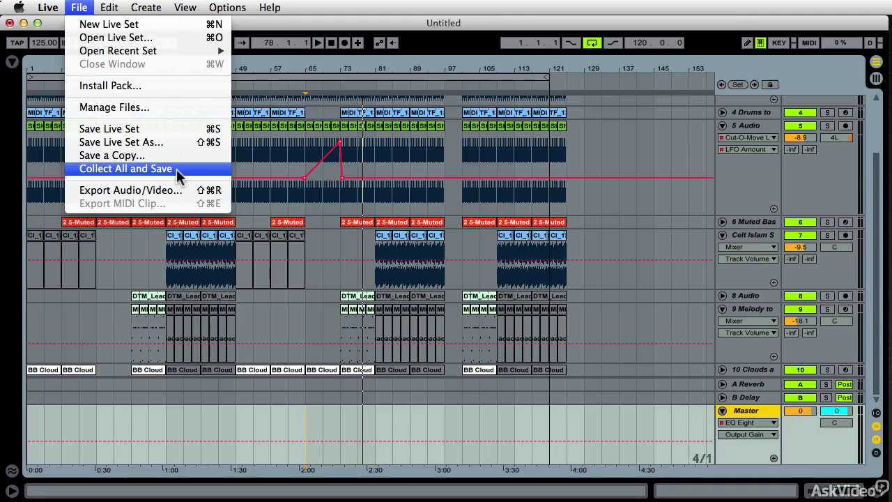
click(298, 335)
click(11, 61)
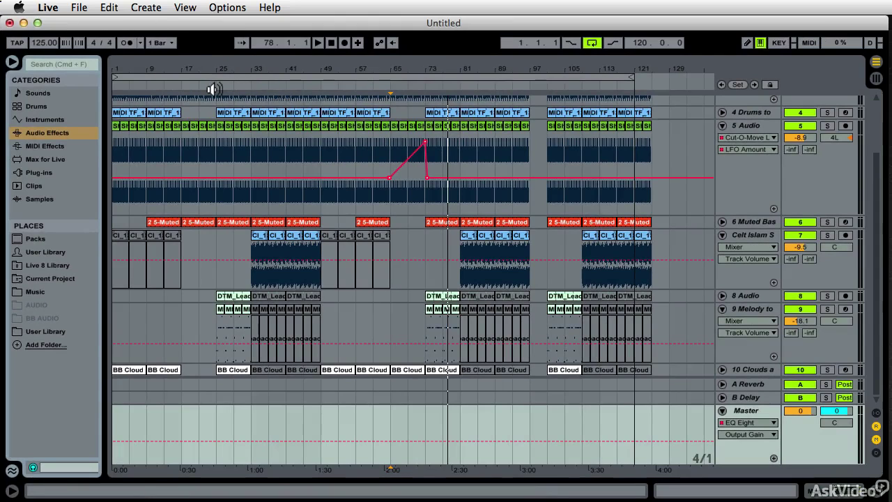
scroll(214, 89, up, 5)
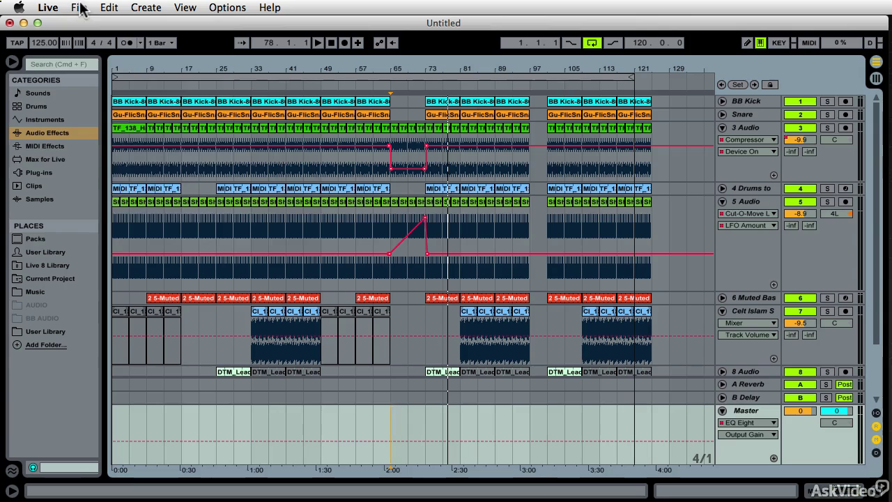
- Start Collect All and Save, copying files from elsewhere, other Projects, the User Library and Factory Packs into the project
click(80, 7)
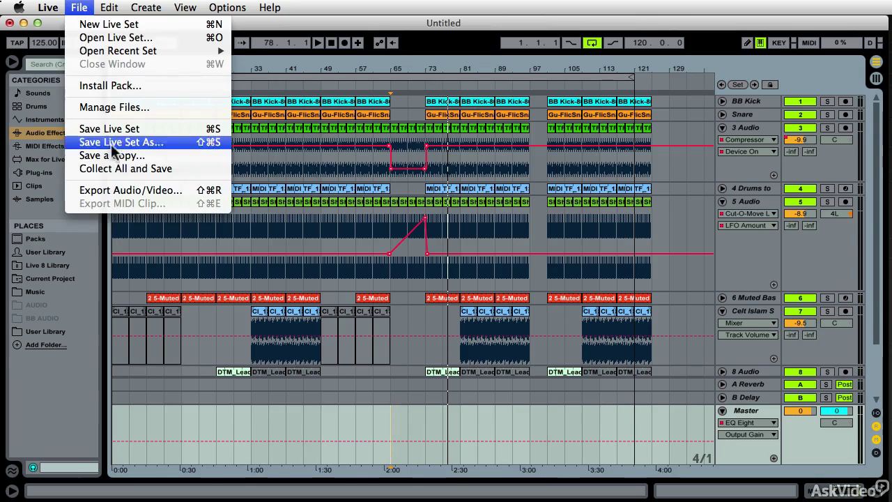
click(118, 169)
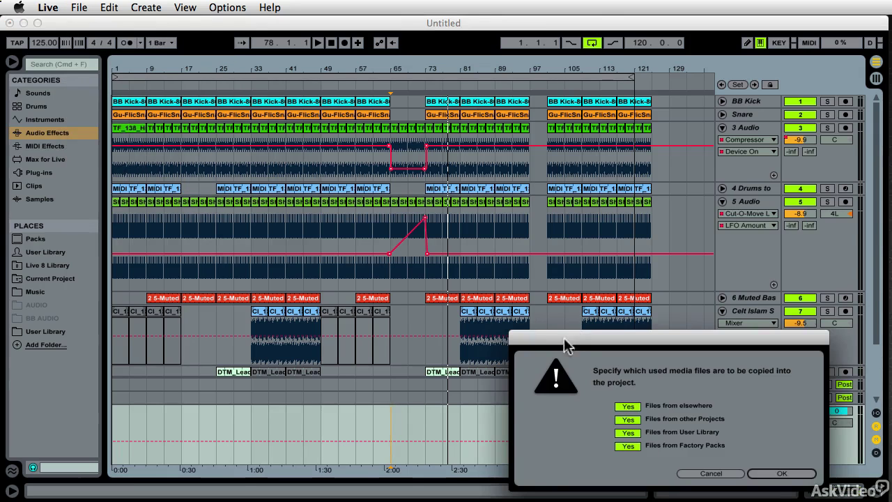
drag(566, 345, 384, 159)
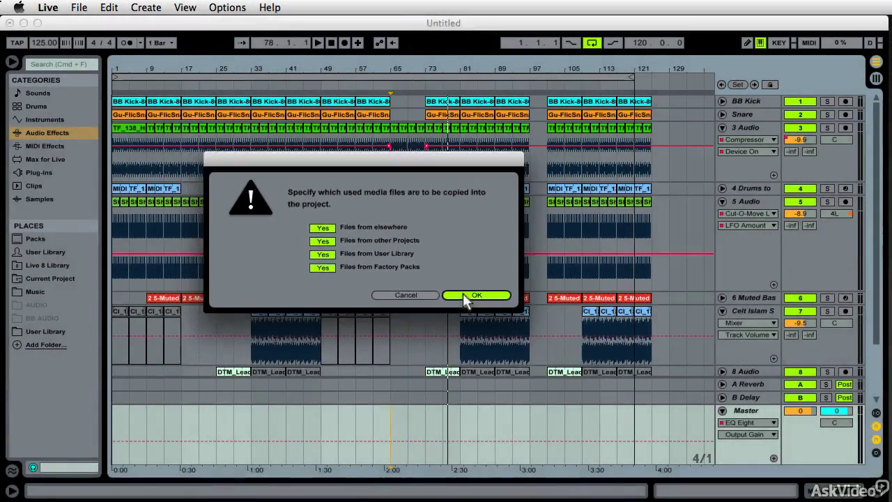
click(491, 312)
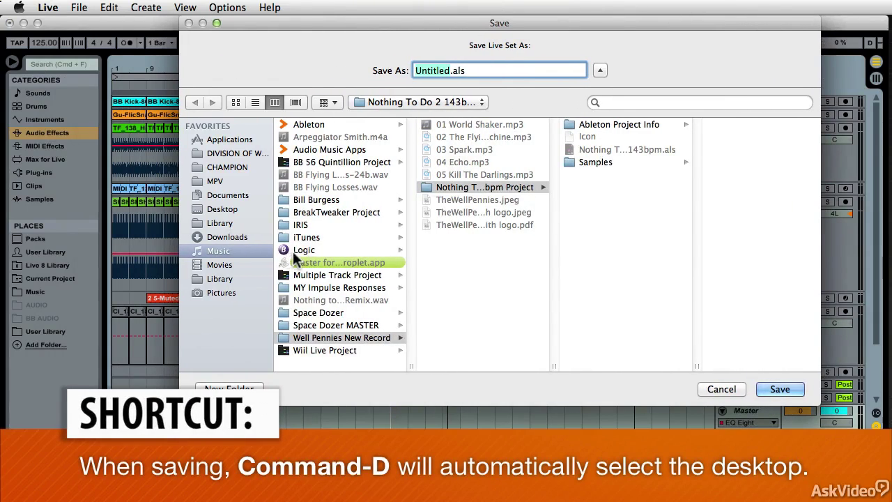
- Save the collected set to the Desktop as "This isnt Great.als" and move the temporary-files prompt toward the middle of the arrangement
key(super+d)
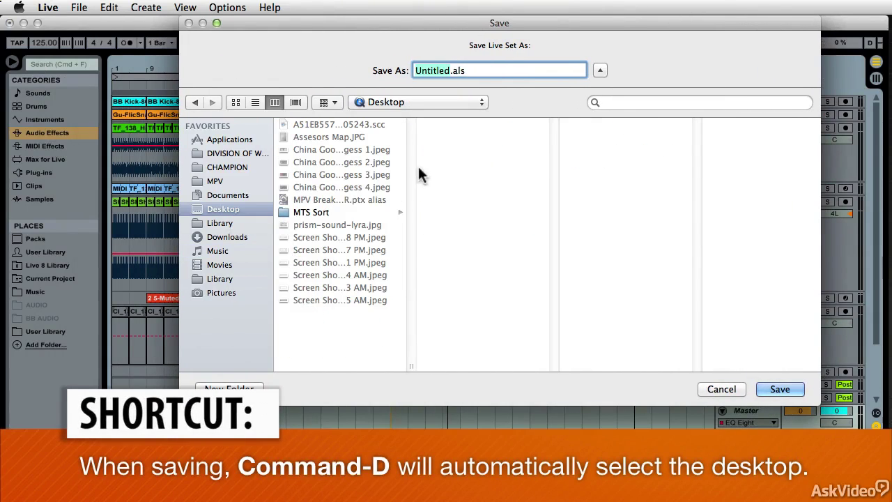
key(BackSpace)
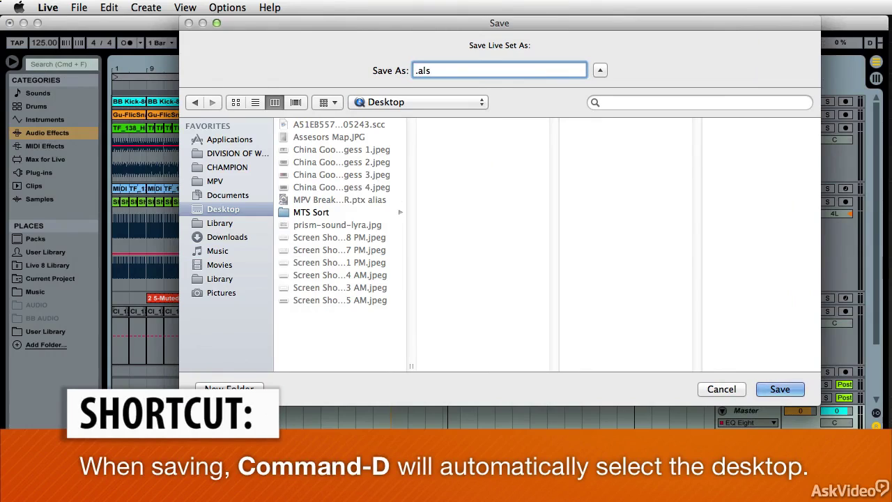
text(This isn)
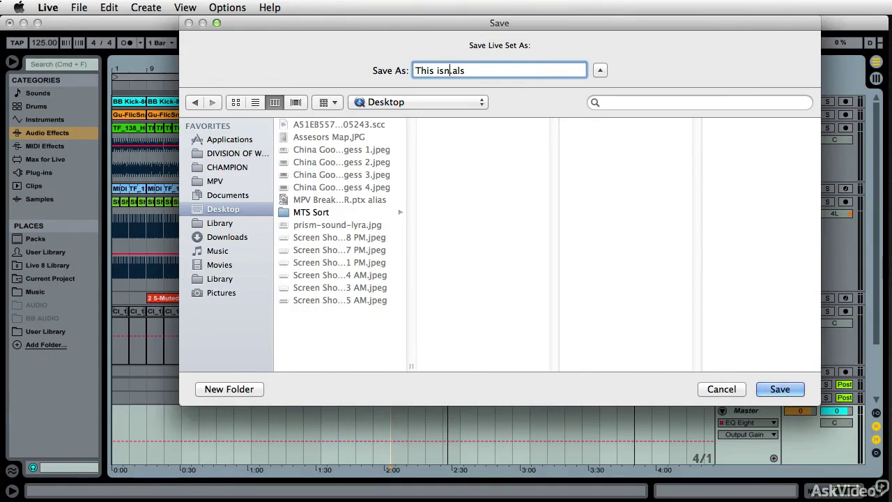
text('t Great)
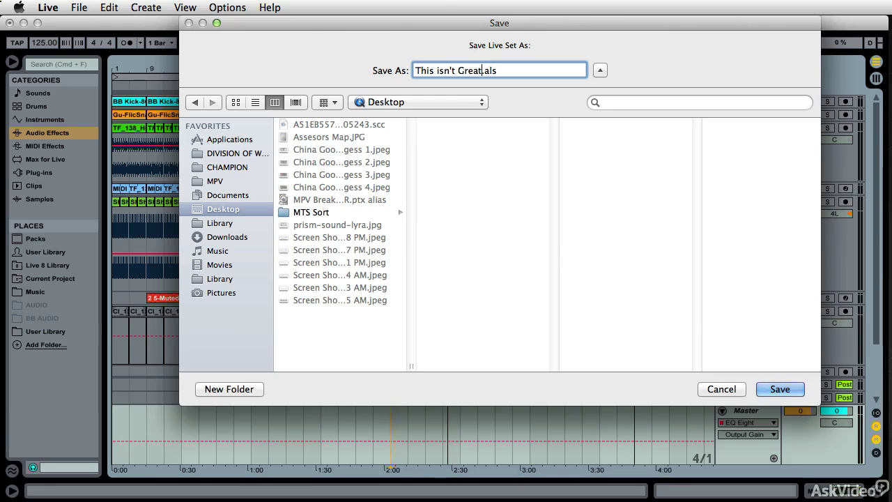
click(450, 71)
key(BackSpace)
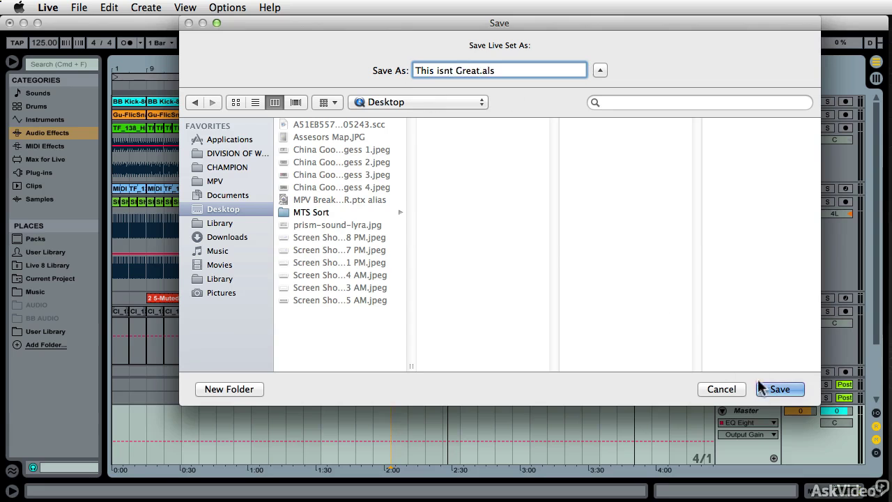
click(777, 390)
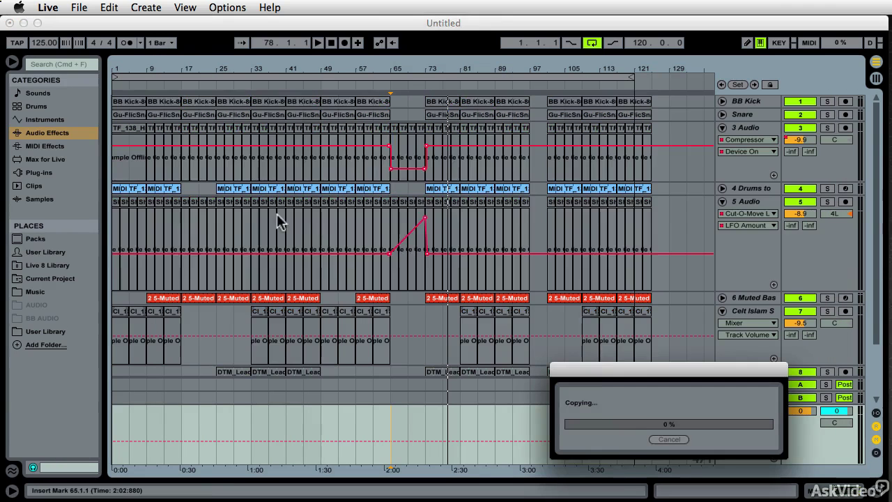
drag(587, 383, 306, 219)
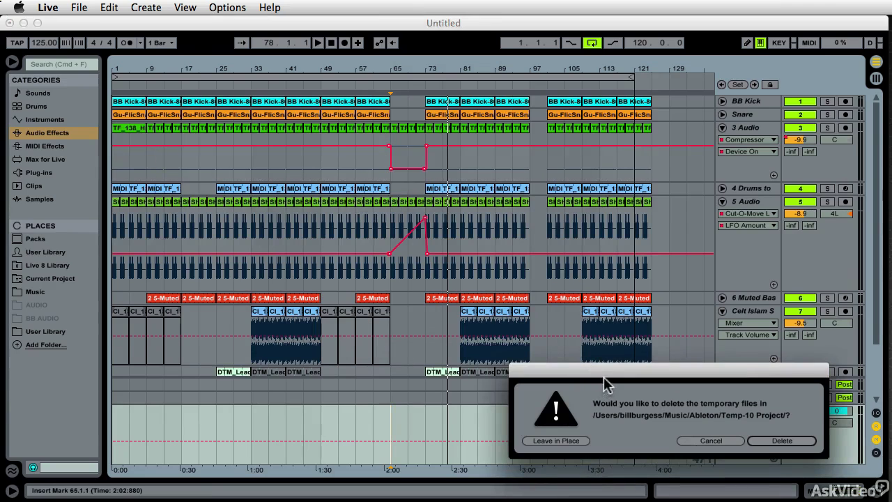
drag(570, 377, 328, 282)
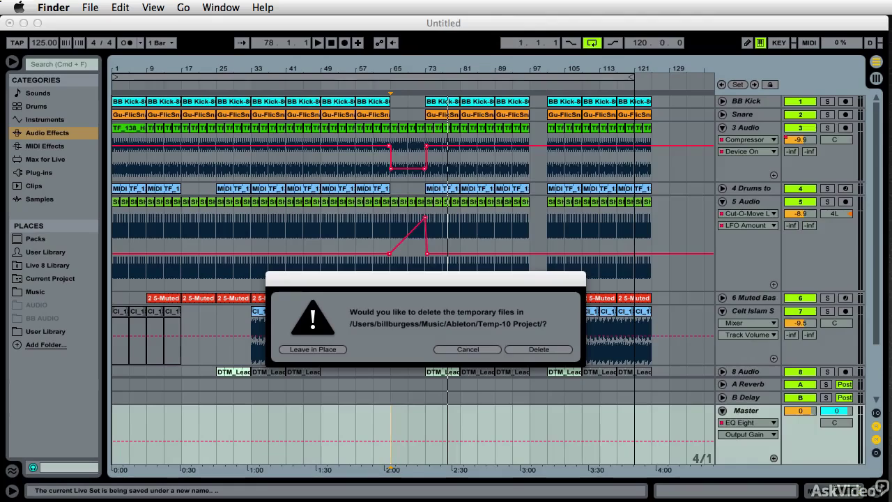
- Open a new Finder window and browse from Users through the home folder to Music, Ableton and Temp-10 Project
key(super+n)
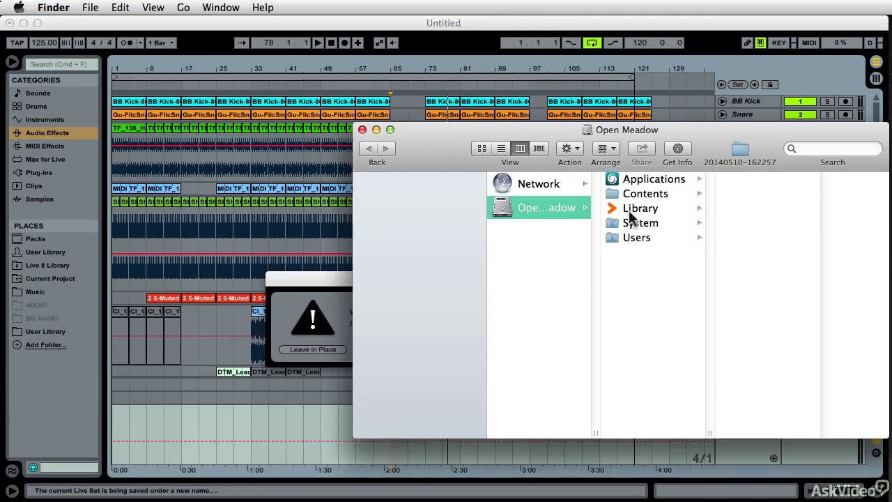
click(634, 237)
drag(732, 156, 393, 96)
click(479, 207)
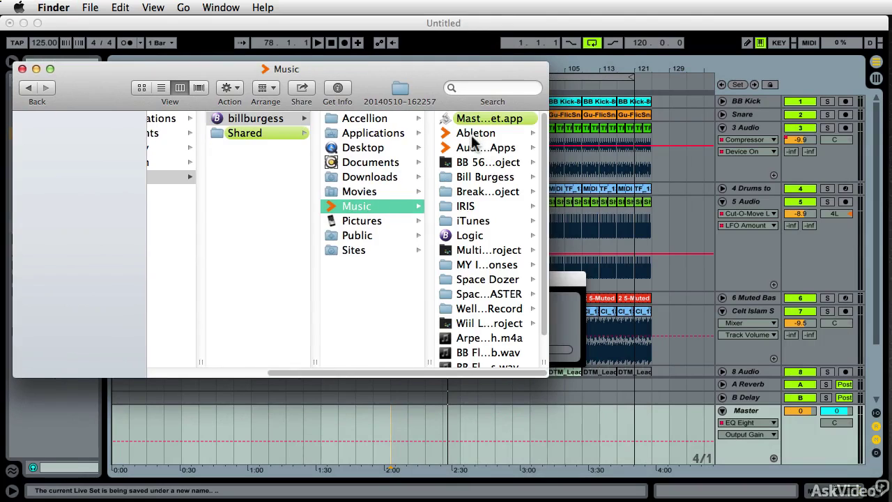
click(474, 134)
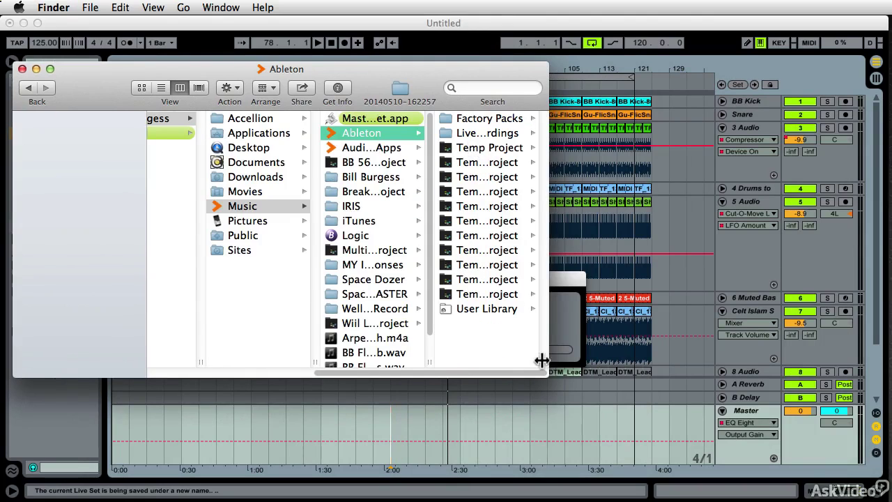
drag(546, 360, 658, 359)
click(547, 294)
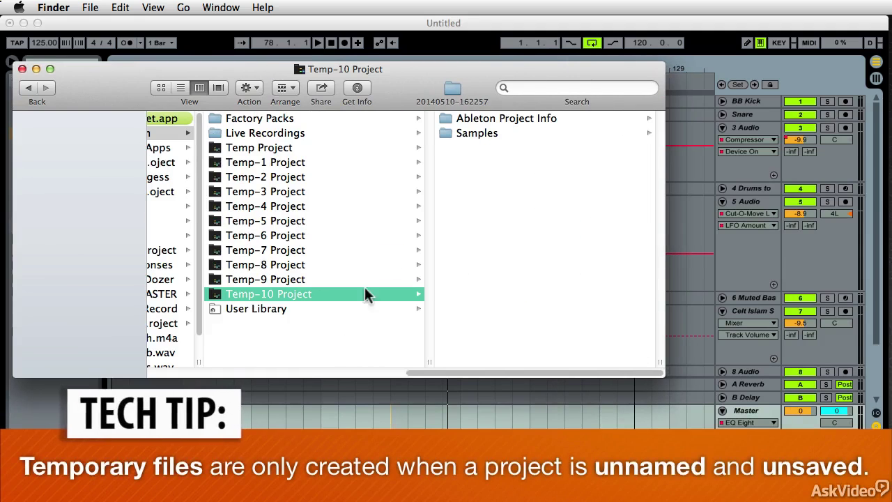
- Open Samples > Processed > Consolidate in Temp-10 Project and preview Kick-808.wav and Gu-FlicSnare3.wav
click(476, 133)
click(481, 120)
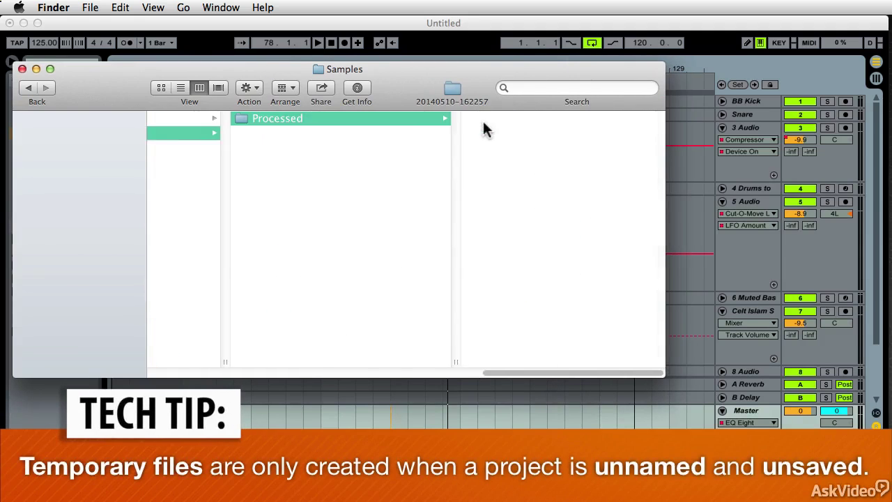
click(498, 118)
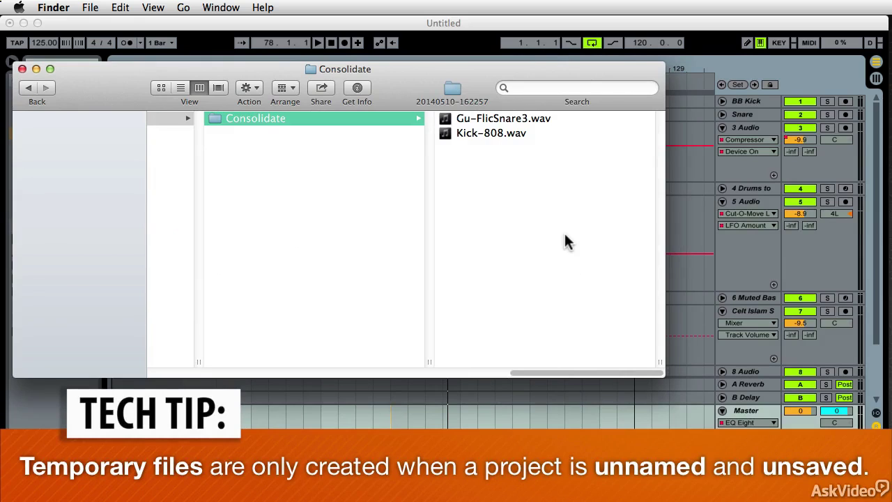
click(497, 132)
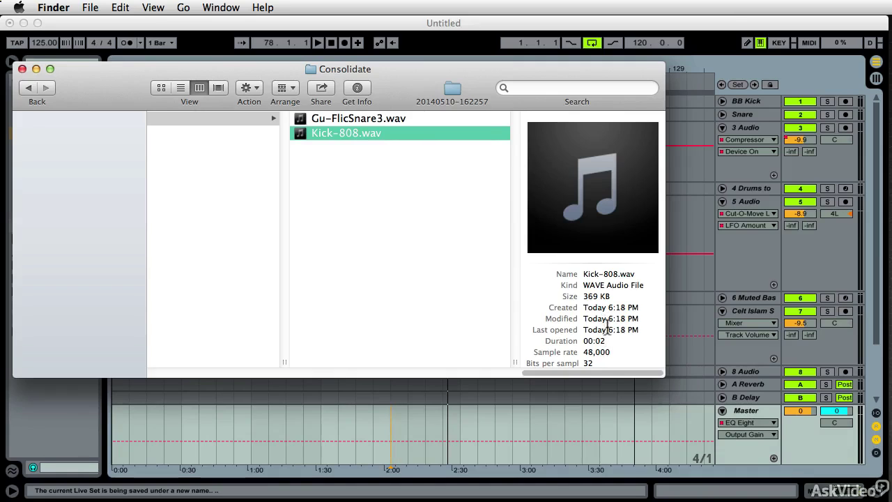
key(Up)
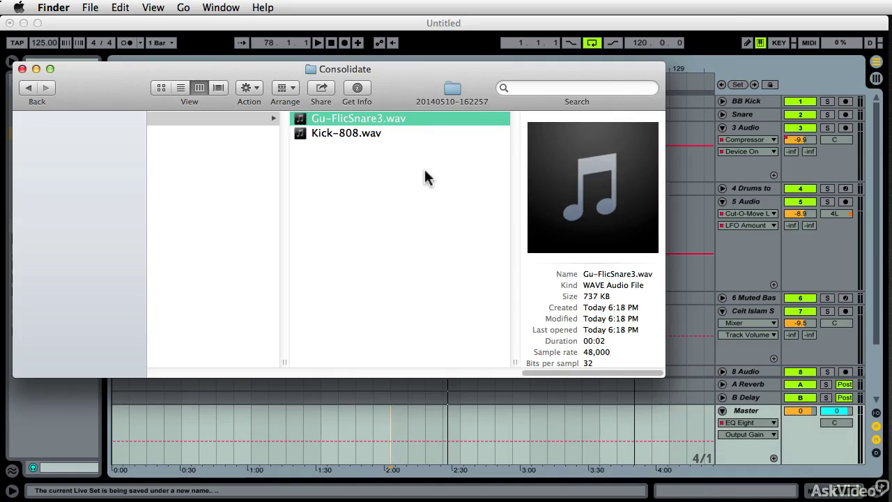
- Go to the Desktop's This isnt Great Project folder and open its Samples > Processed > Consolidate folder
scroll(426, 175, left, 8)
scroll(428, 175, left, 10)
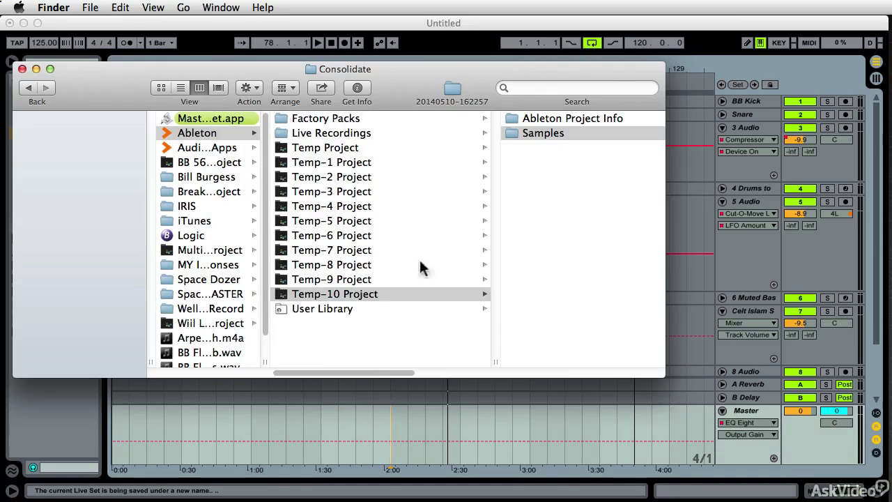
scroll(353, 171, left, 12)
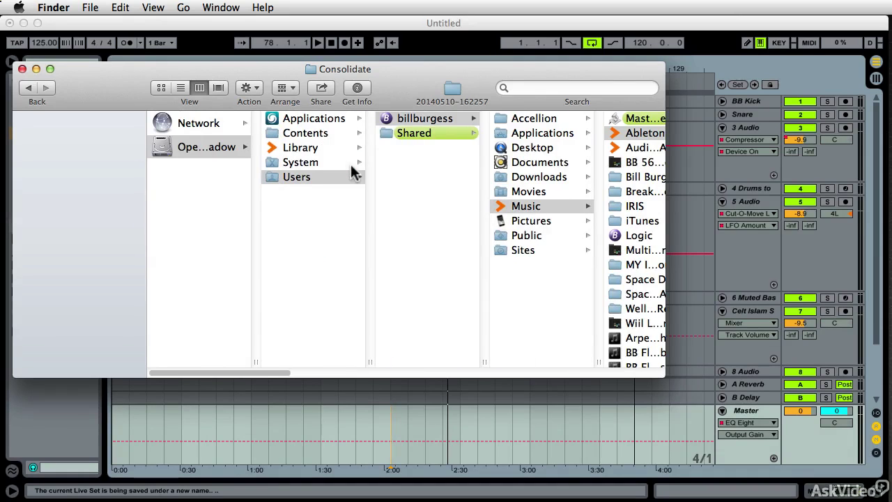
click(532, 147)
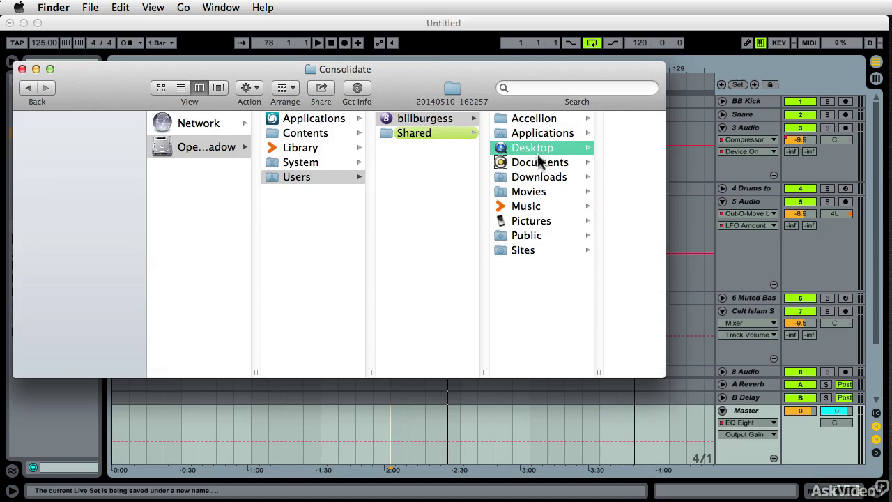
click(588, 147)
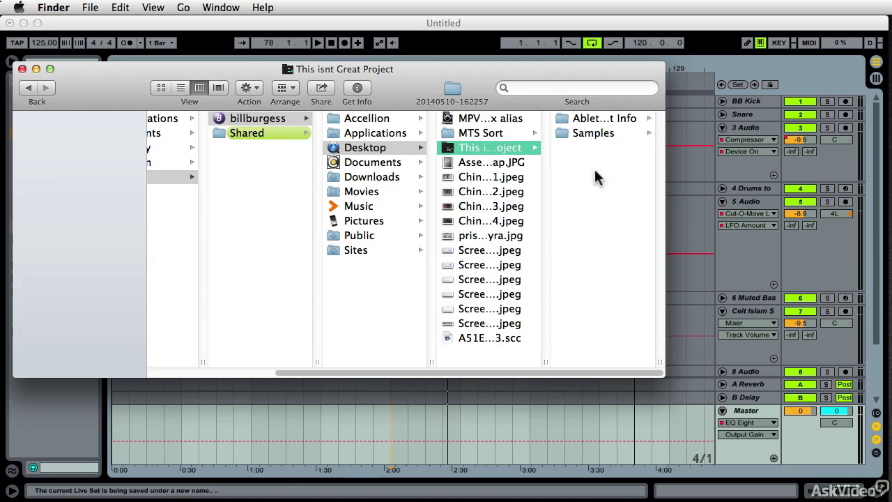
click(584, 132)
click(590, 120)
click(587, 120)
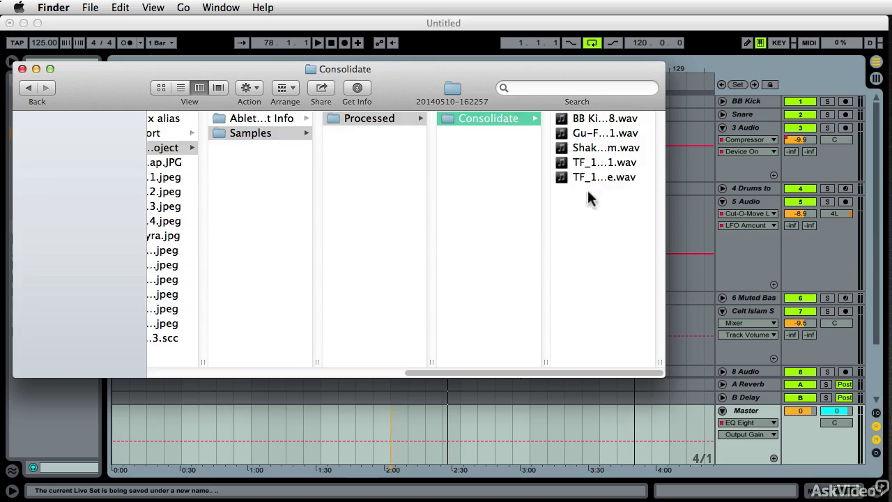
- Check the saved project's other folders, reopen its Consolidate folder and widen the column to read the full sample names
click(263, 122)
click(356, 133)
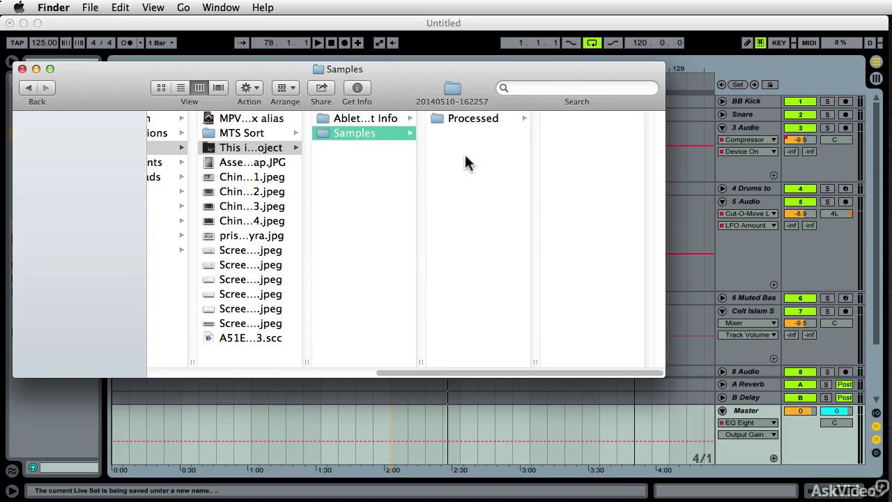
click(477, 118)
click(561, 119)
drag(663, 360, 801, 361)
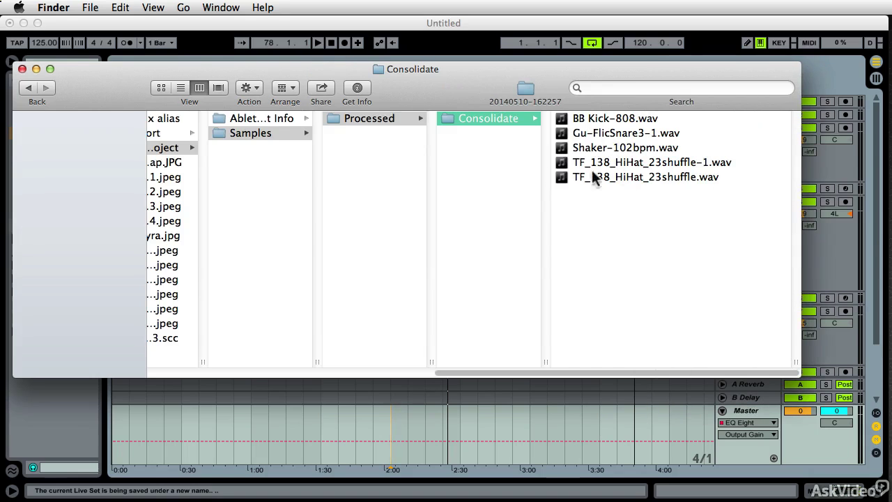
- Browse to the Factory Packs folder under Music > Ableton and look through the list of packs
scroll(392, 165, left, 5)
scroll(382, 174, left, 5)
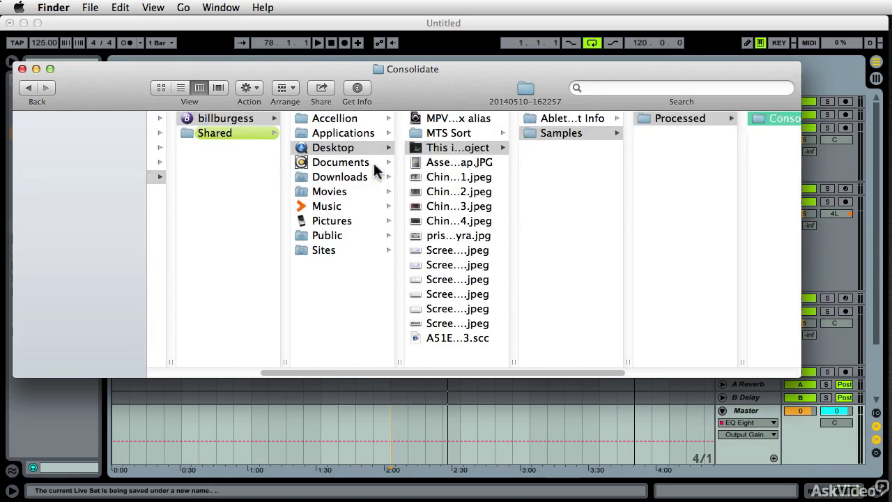
click(417, 207)
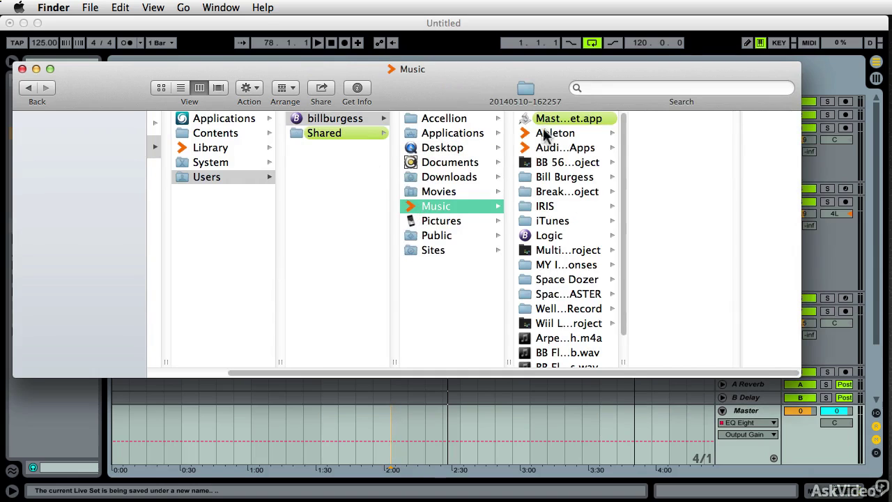
click(546, 134)
click(680, 120)
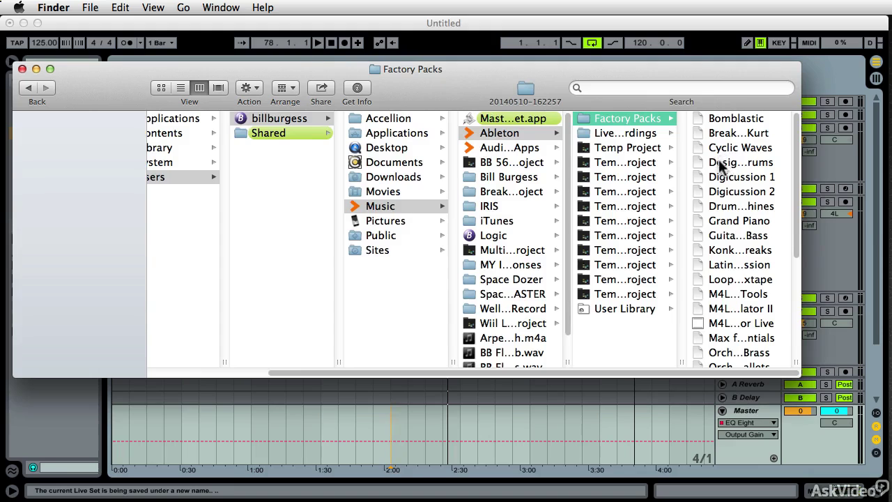
scroll(724, 257, down, 1)
scroll(731, 251, down, 10)
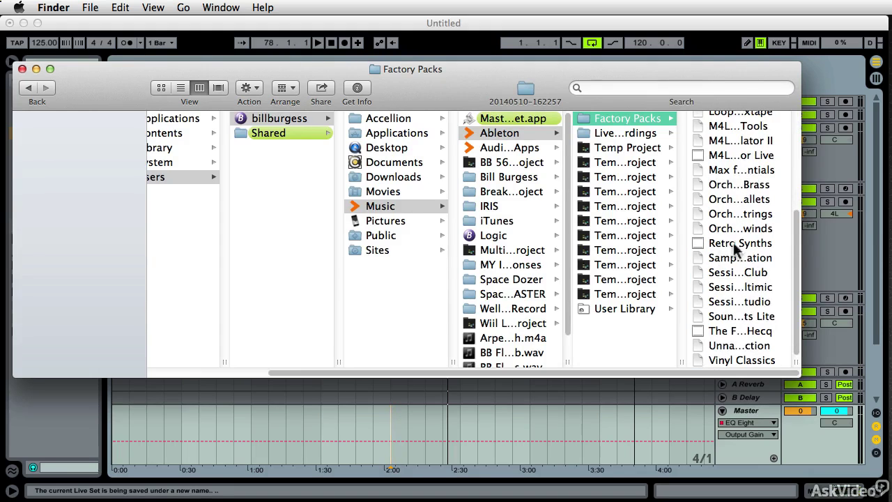
scroll(750, 281, up, 8)
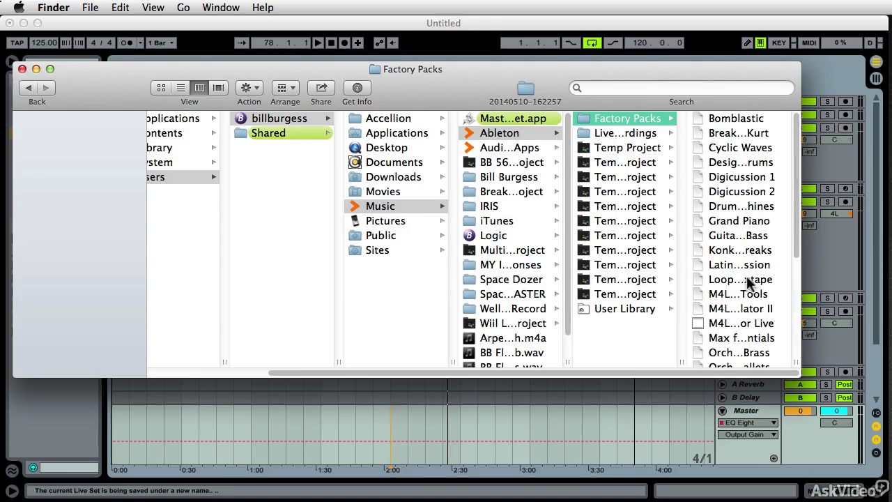
- Close the file browser window and delete the temporary files in the Temp-10 Project folder
click(22, 69)
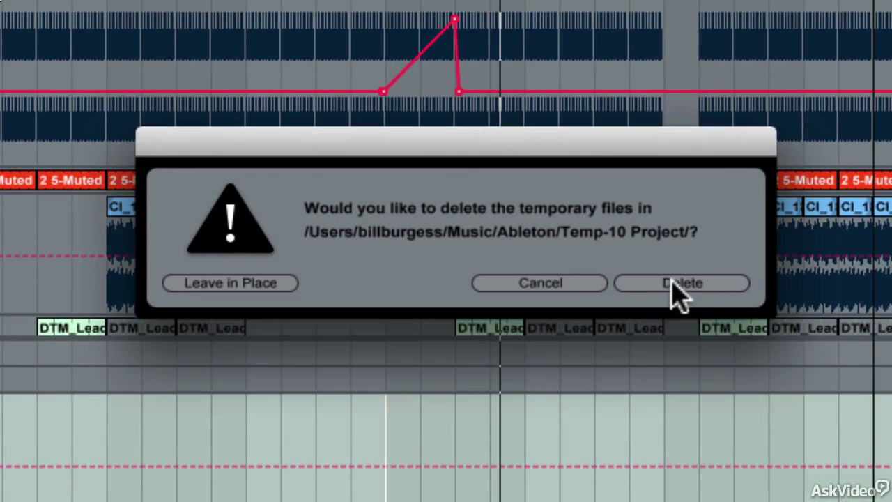
click(673, 286)
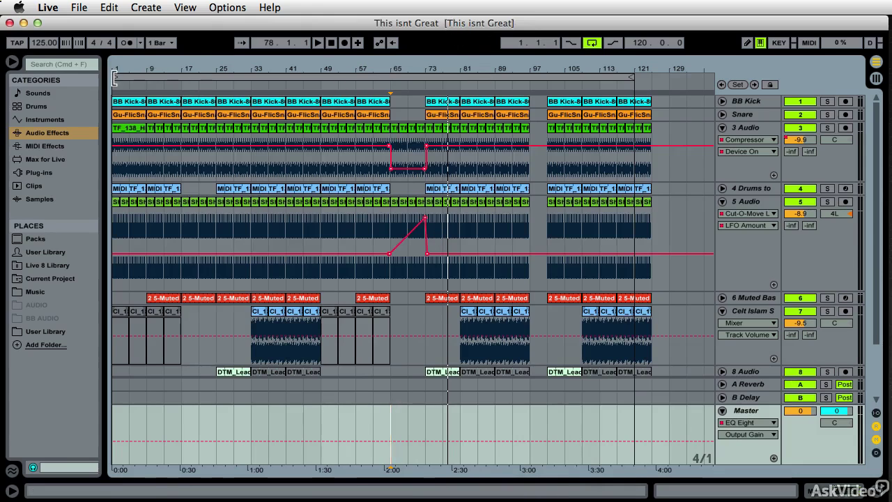
- Set the arrangement loop to start at bar 49 and end at bar 101
drag(115, 77, 321, 78)
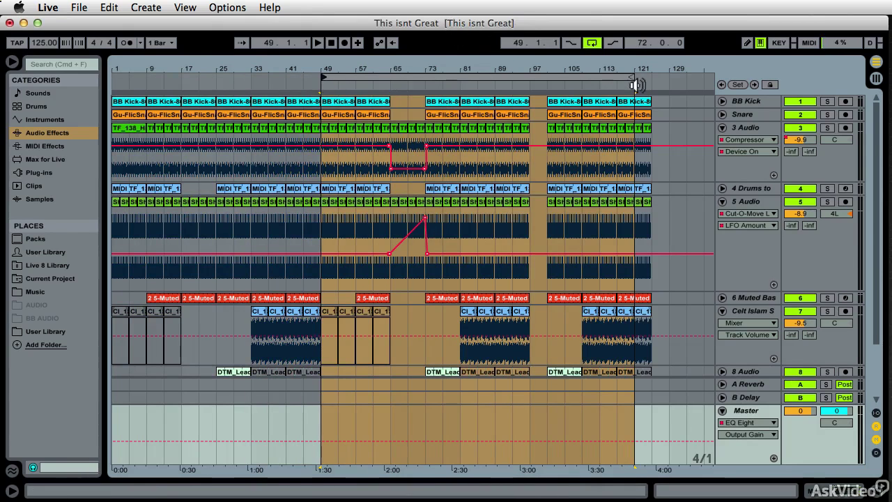
mouse_move(635, 85)
mouse_down()
mouse_move(477, 78)
mouse_move(494, 78)
mouse_up()
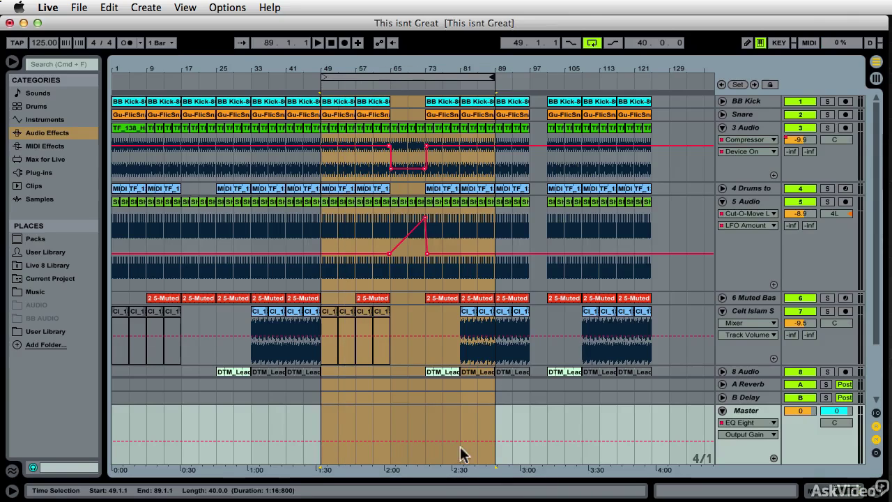
click(418, 400)
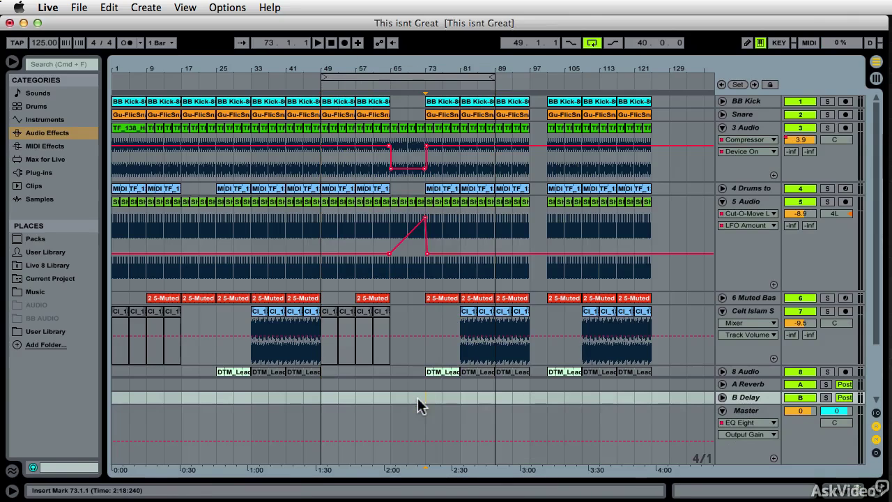
click(401, 78)
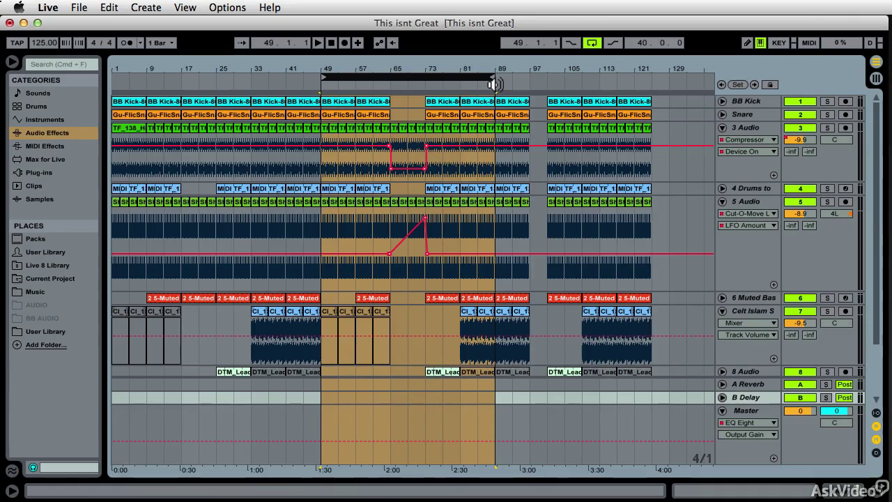
drag(491, 73, 547, 75)
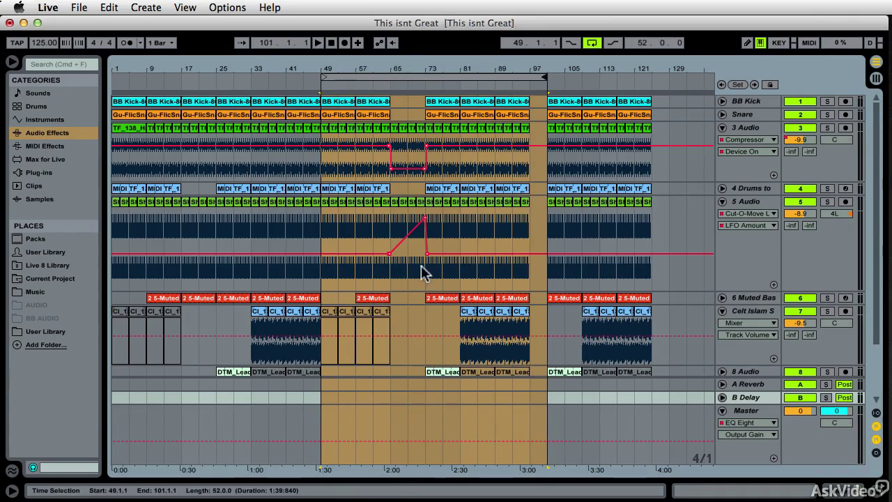
- Check the automation around bar 65 on track 5 Audio and select the time span of the loop
click(391, 288)
click(391, 287)
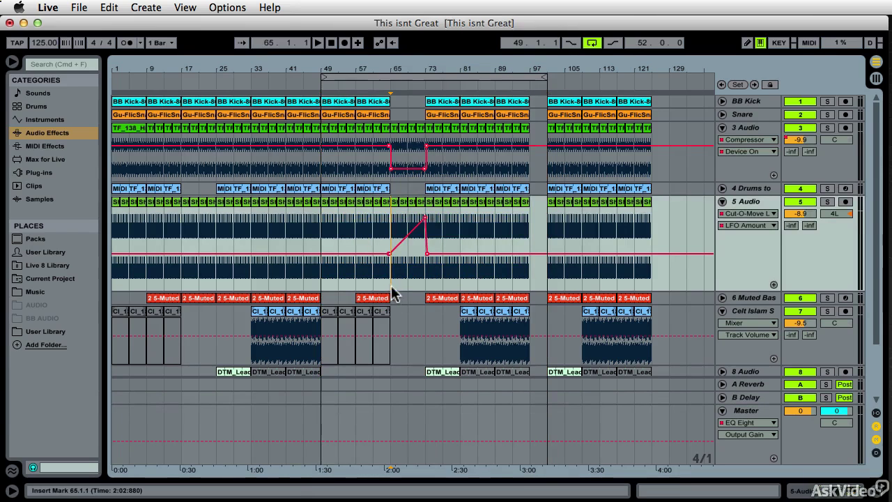
key(plus)
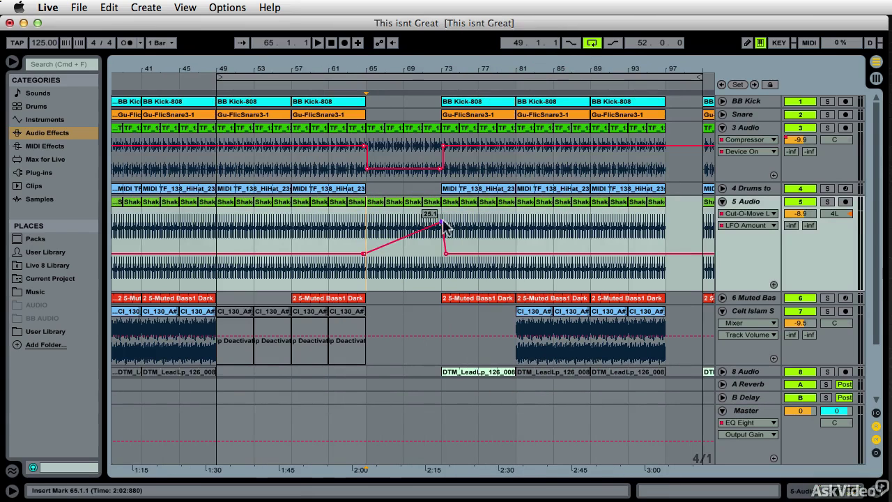
click(380, 77)
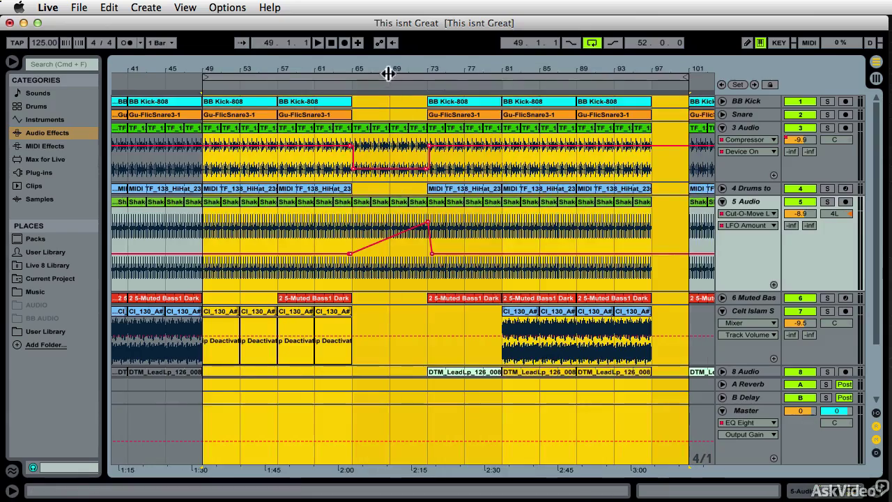
drag(389, 78, 386, 63)
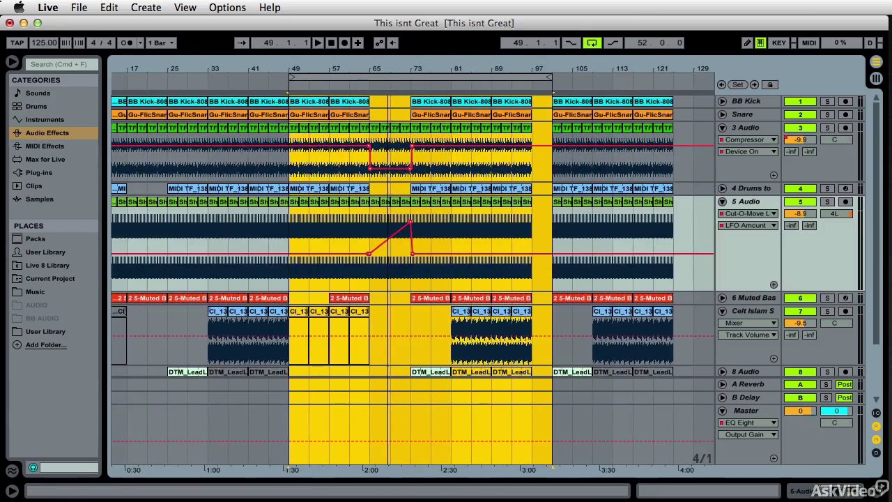
click(358, 76)
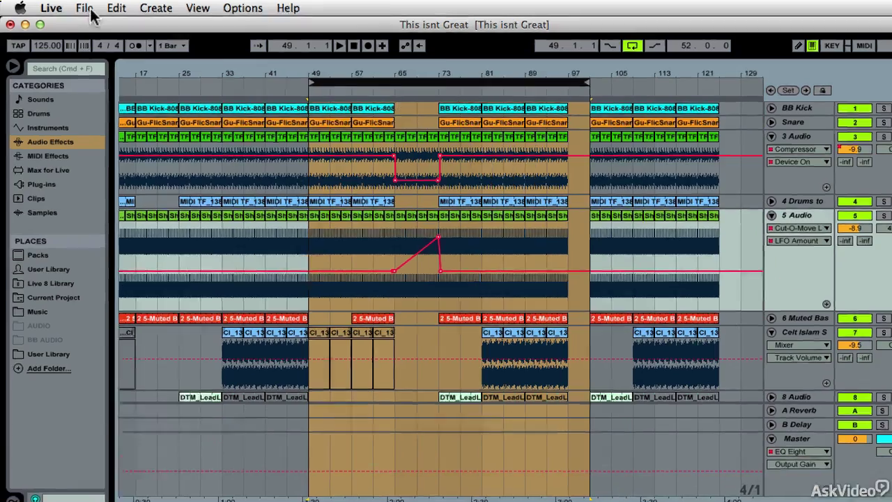
- Open the Export Audio/Video settings for the selected range and choose Master as the rendered track
click(81, 9)
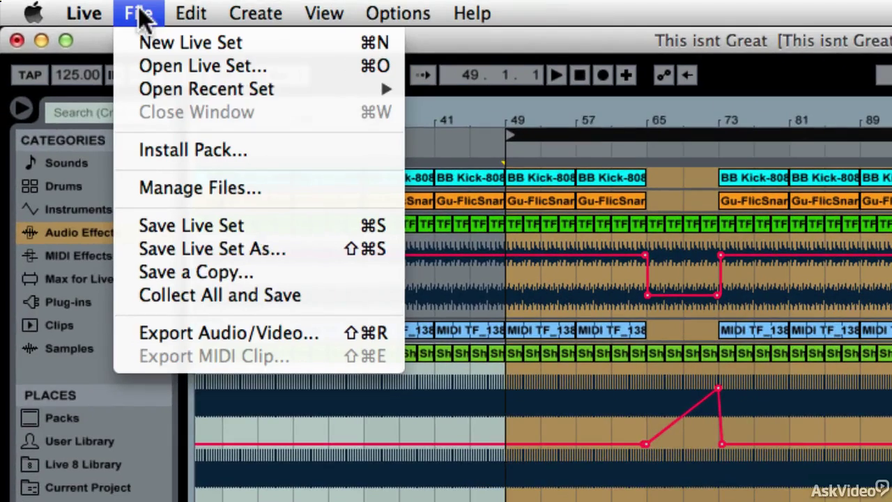
click(259, 327)
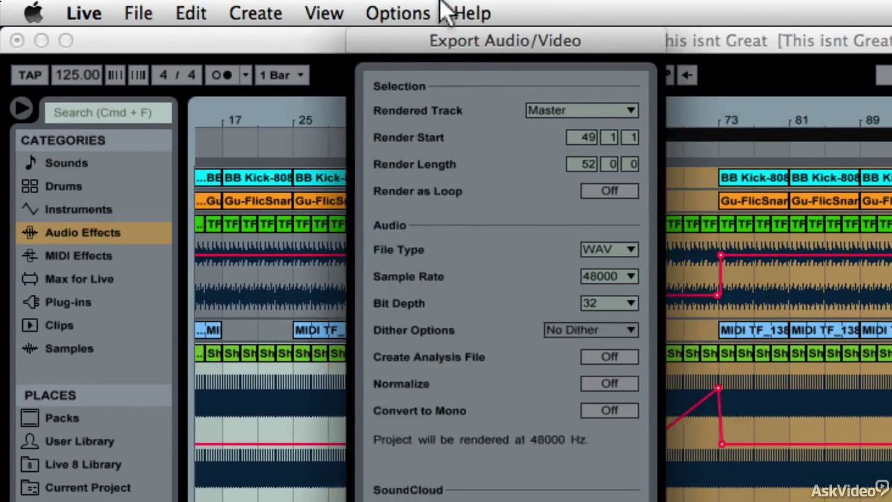
drag(388, 91, 420, 120)
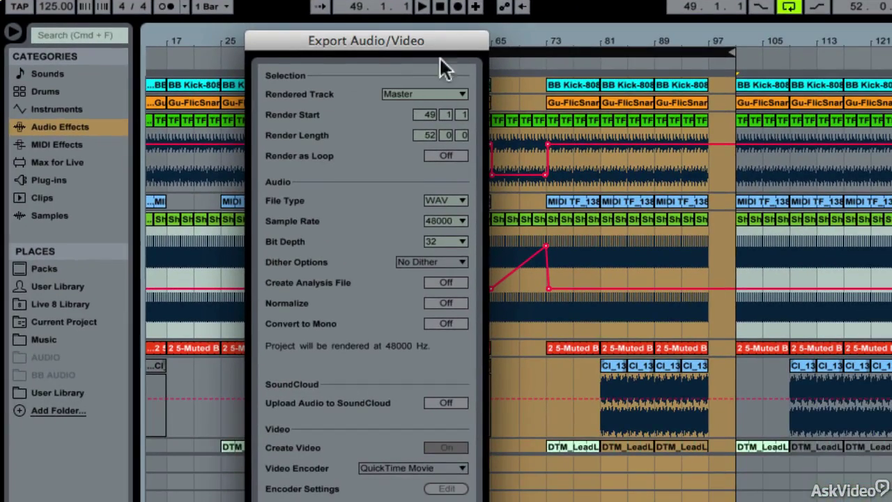
drag(438, 58, 266, 49)
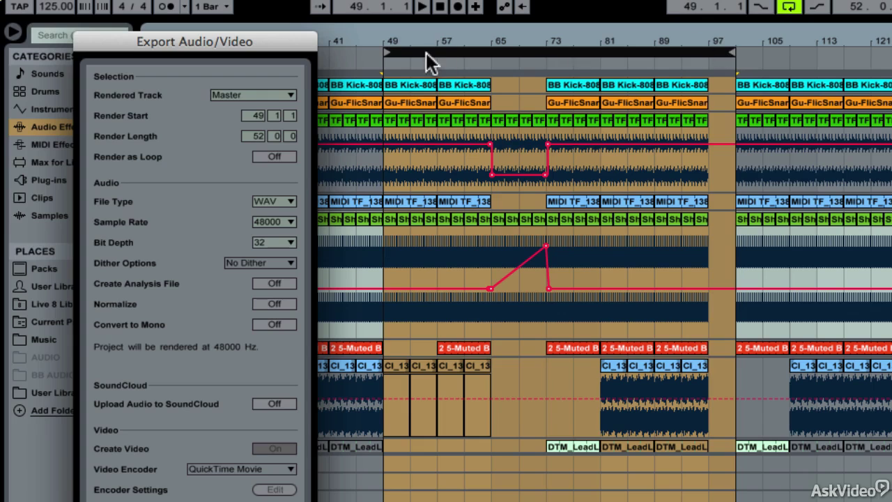
drag(249, 49, 331, 0)
click(335, 44)
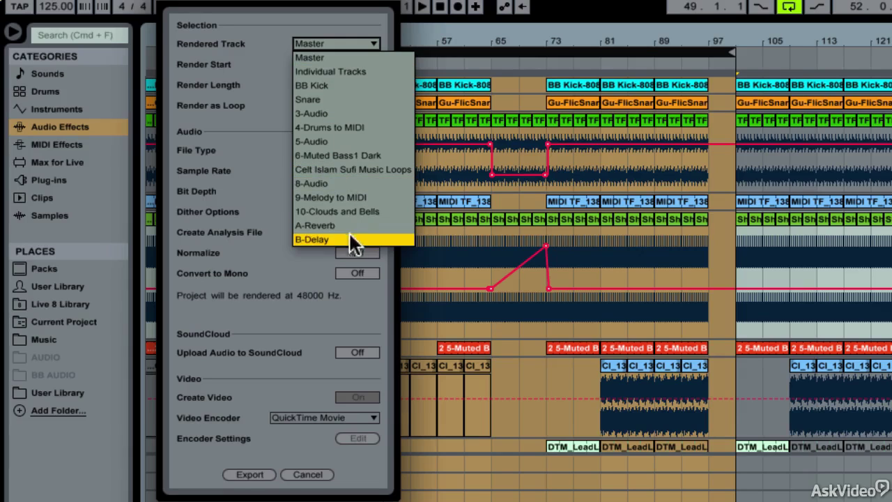
click(319, 57)
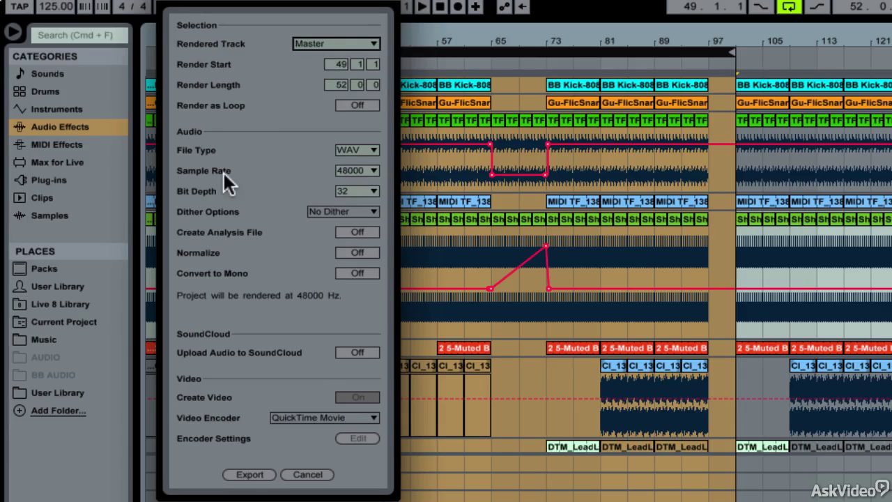
- Review the export's sample rate, file type and bit depth options, keeping 48000, WAV and 32
click(363, 170)
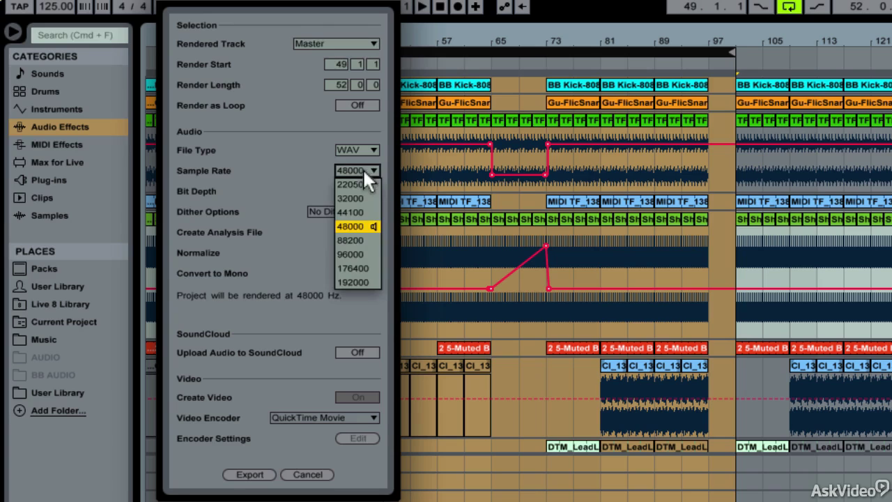
click(373, 224)
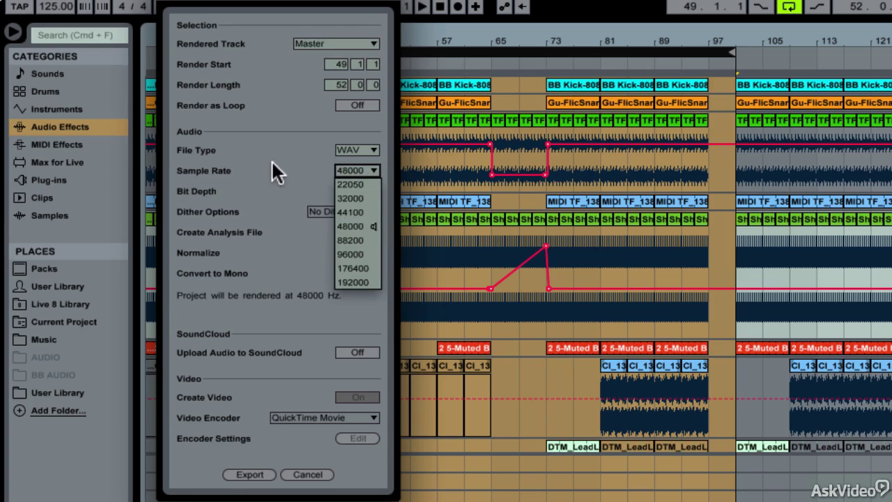
click(354, 150)
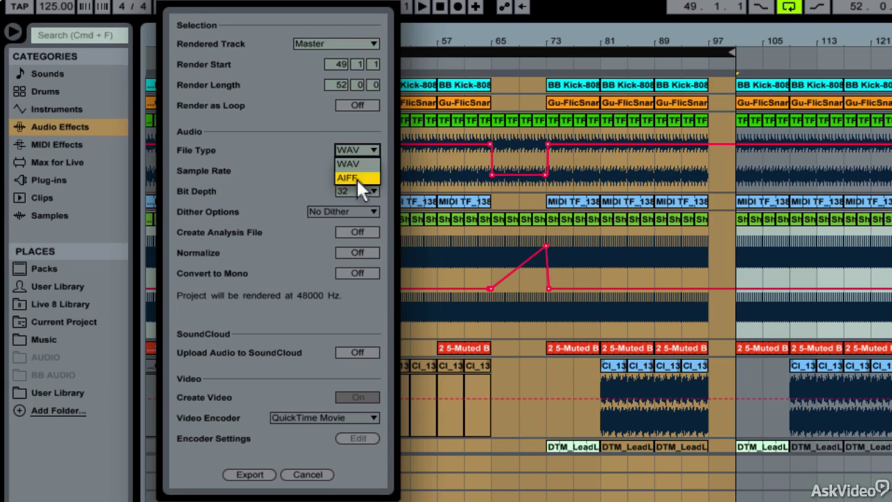
click(264, 125)
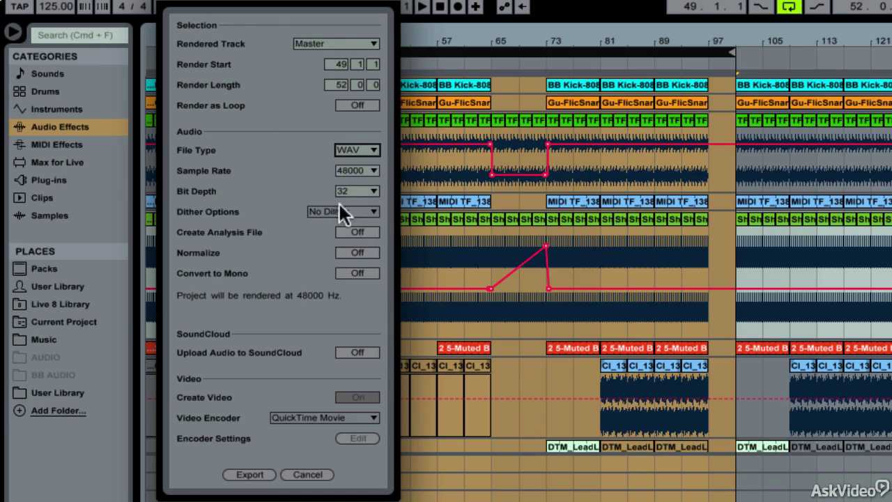
click(362, 192)
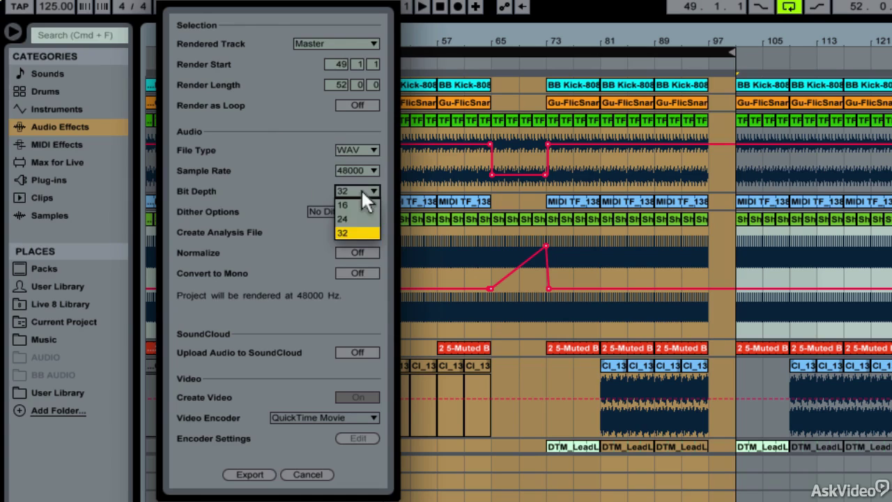
click(348, 232)
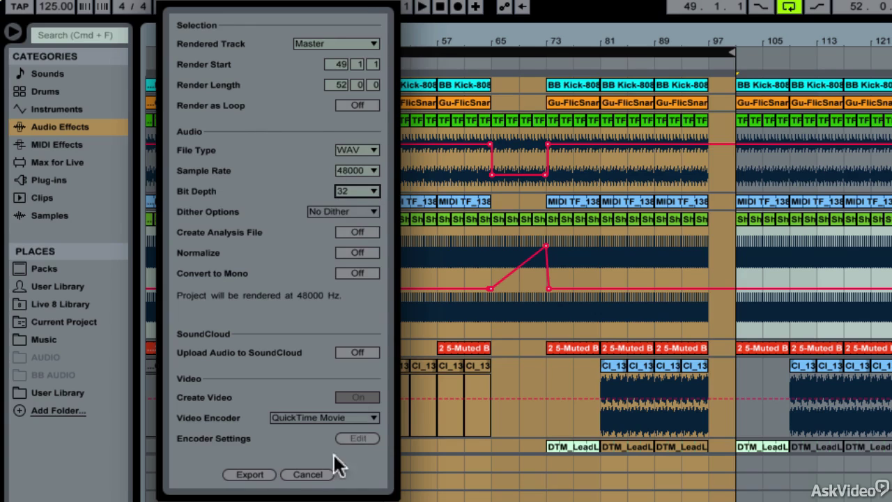
click(352, 190)
click(353, 178)
click(354, 174)
click(199, 170)
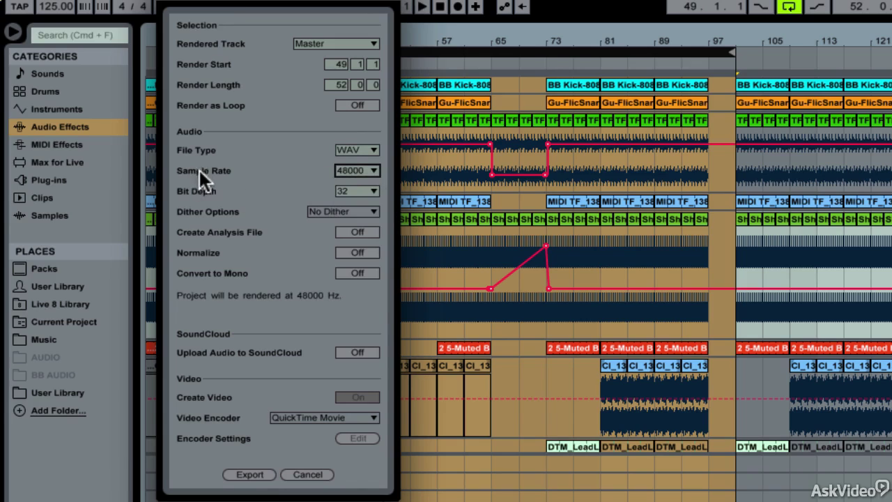
- Export the audio as "This isnt Great Test Mix.wav" into the This isnt Great Project folder on the Desktop
click(252, 475)
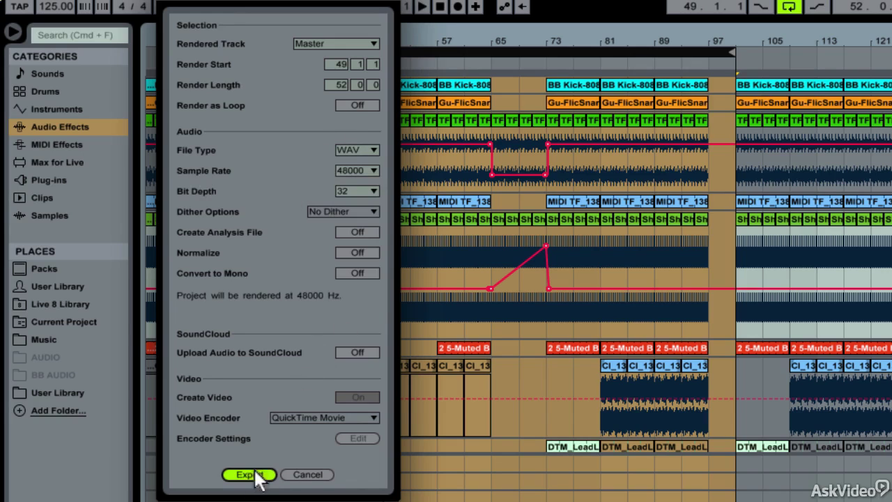
drag(600, 121, 352, 0)
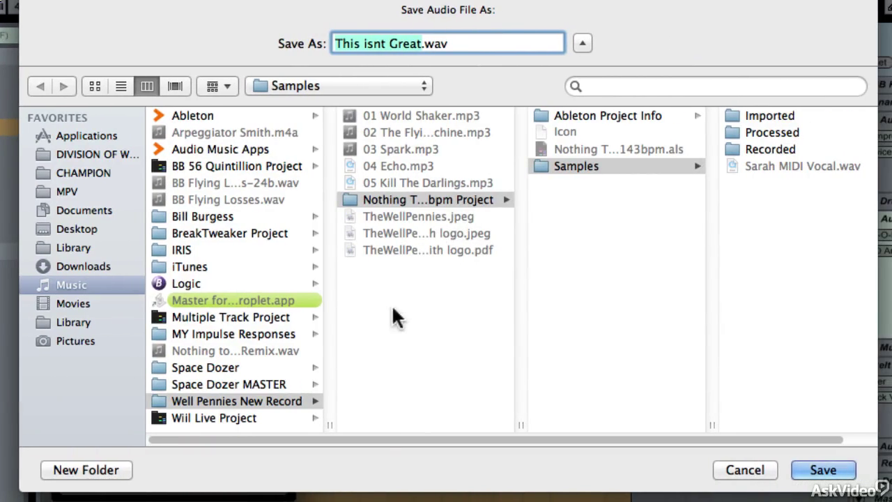
click(86, 228)
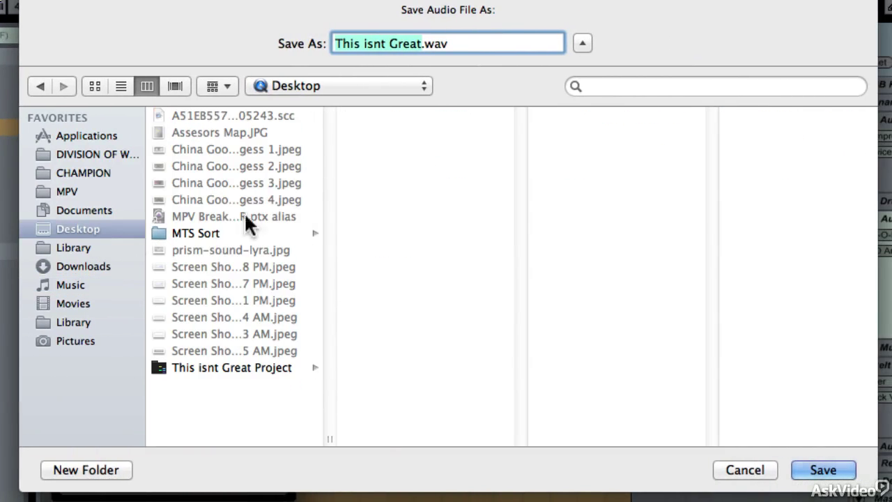
click(224, 368)
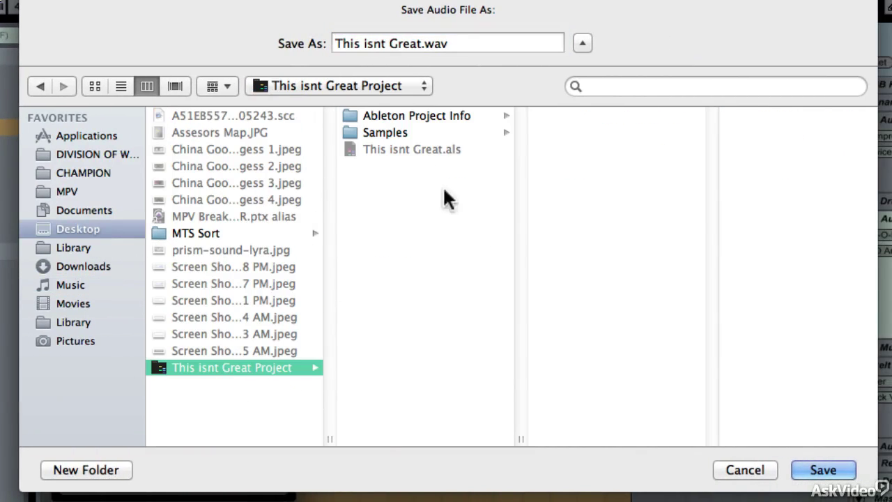
click(421, 42)
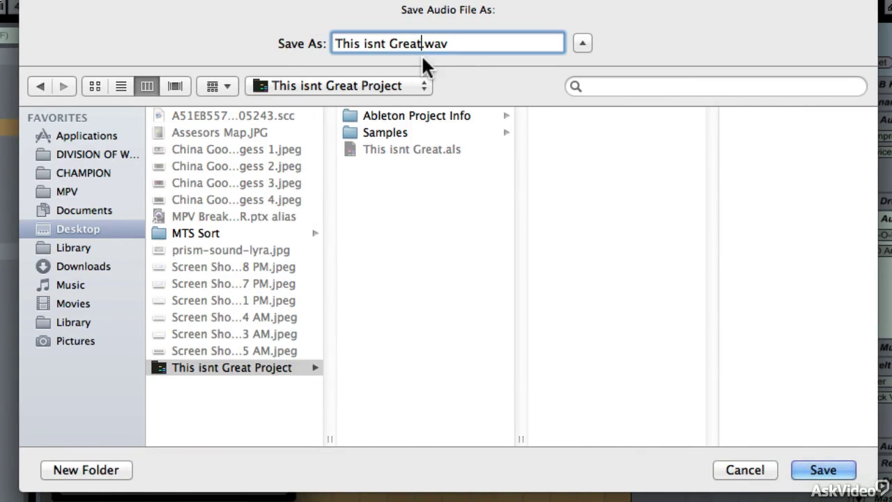
text(Test Mix)
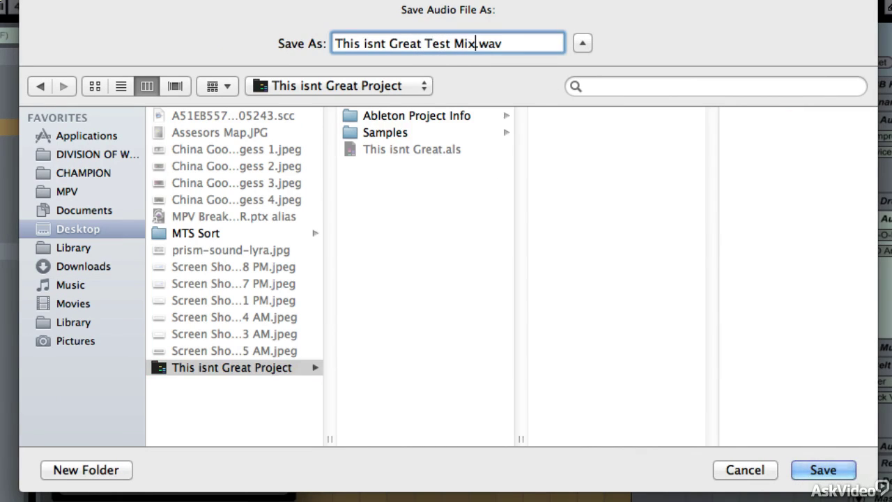
click(819, 471)
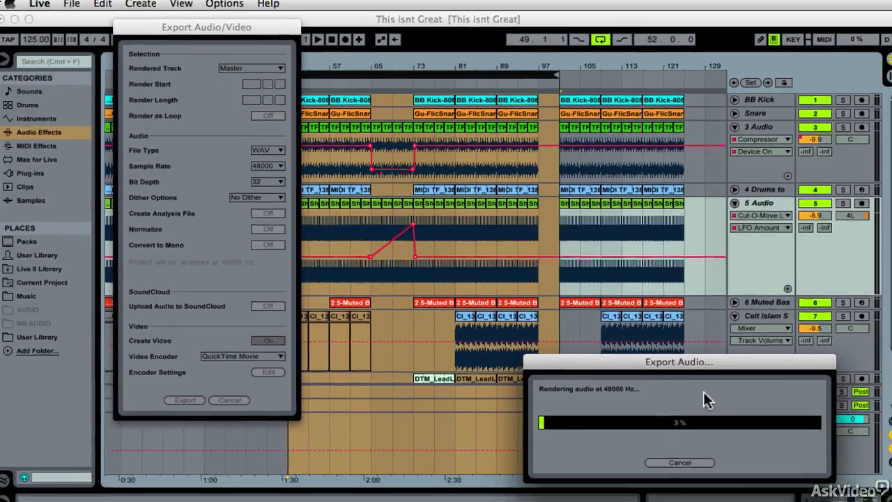
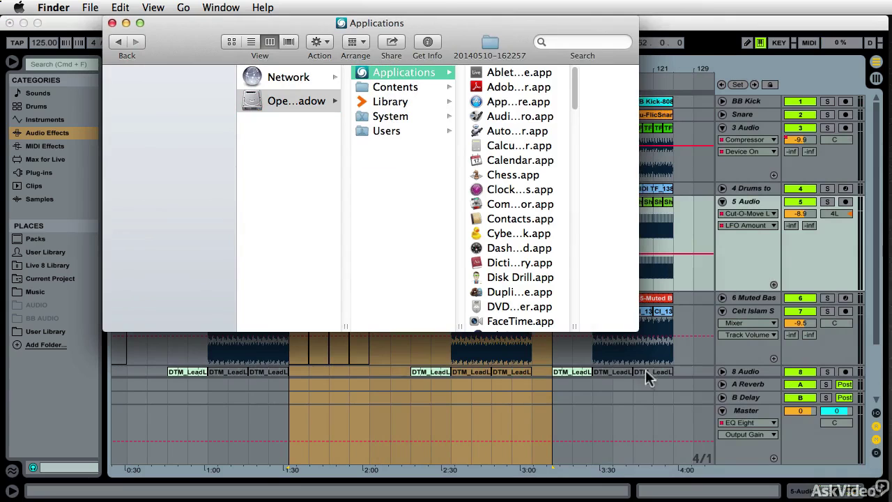
- Enlarge the Finder window showing the Applications folder and locate Master for iTunes Droplet.app
drag(572, 324, 844, 380)
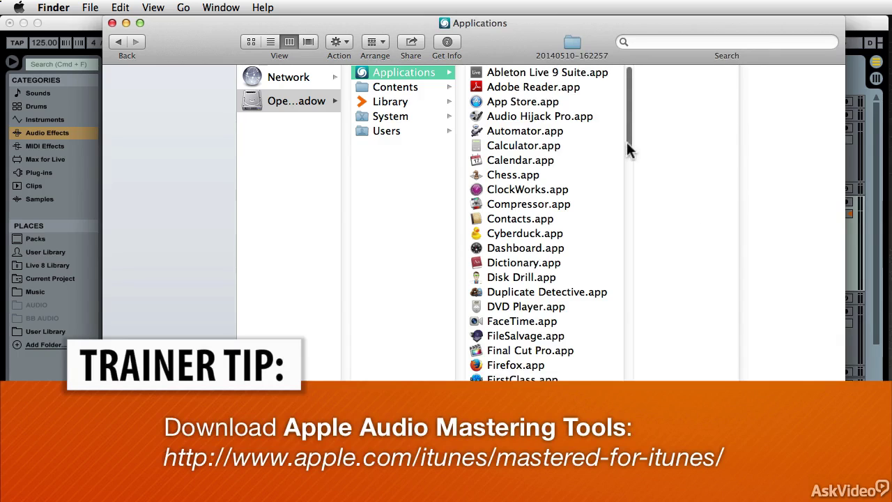
drag(626, 142, 637, 255)
text(mas)
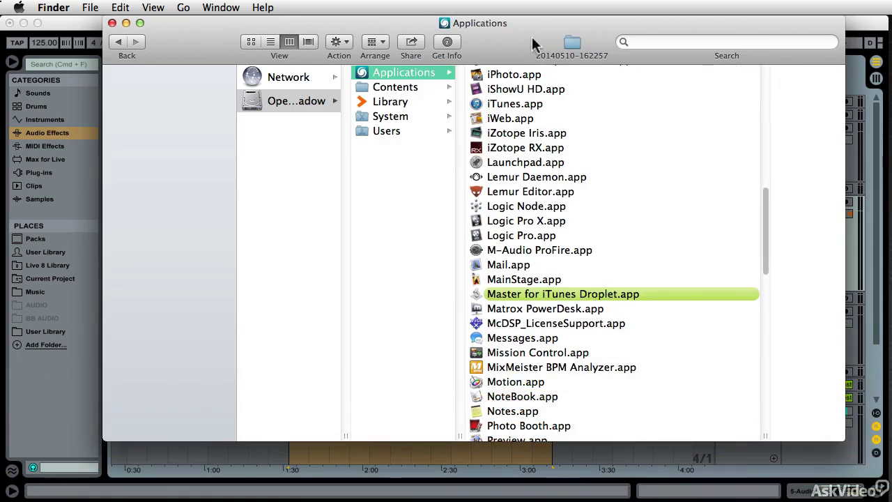
- Narrow the Applications window's file list and place a second Finder window beside it, keeping Master for iTunes Droplet.app in view
drag(532, 43, 462, 23)
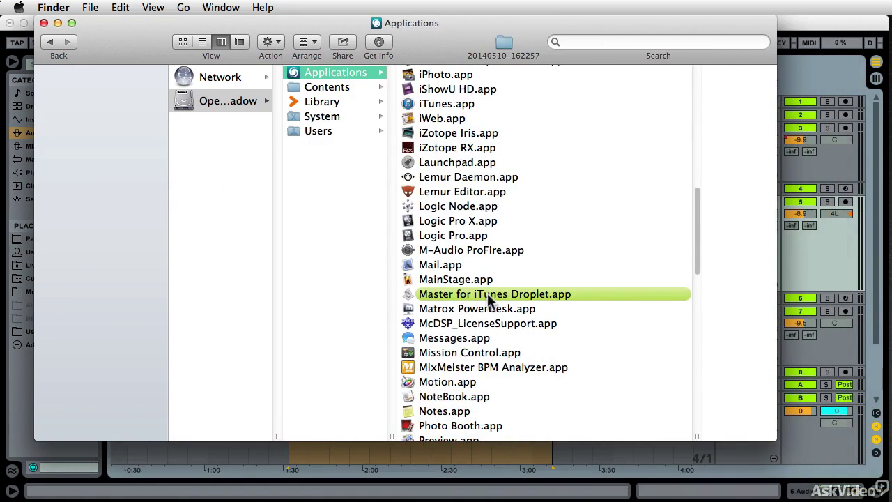
drag(697, 436, 613, 438)
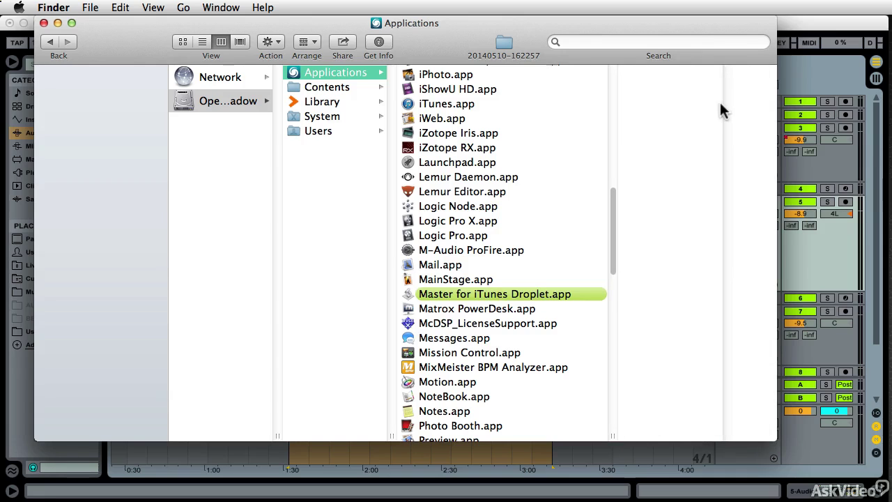
key(super+n)
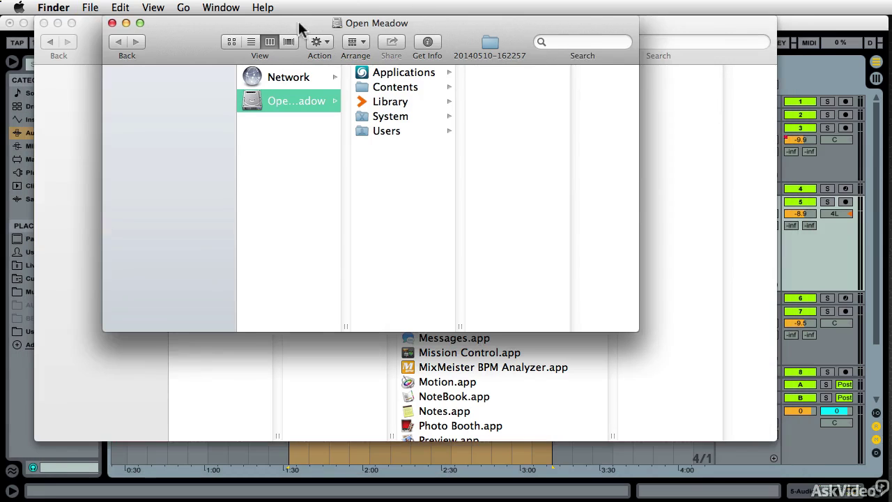
drag(299, 24, 742, 98)
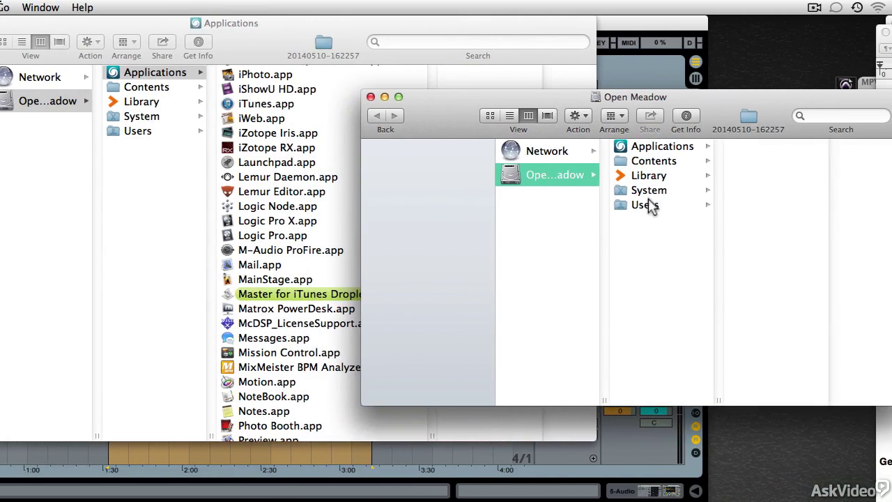
- Browse the new Finder window to the This isnt Great Project folder on the Desktop of the user's home folder
click(825, 202)
click(751, 146)
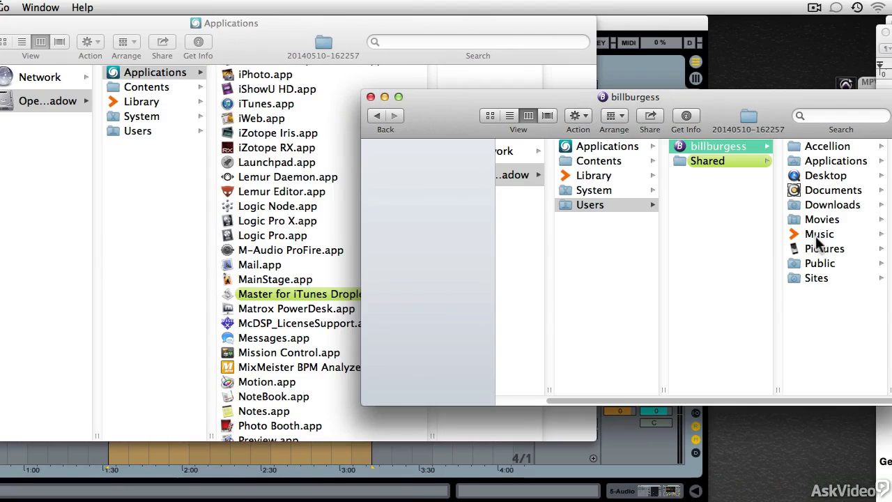
click(819, 177)
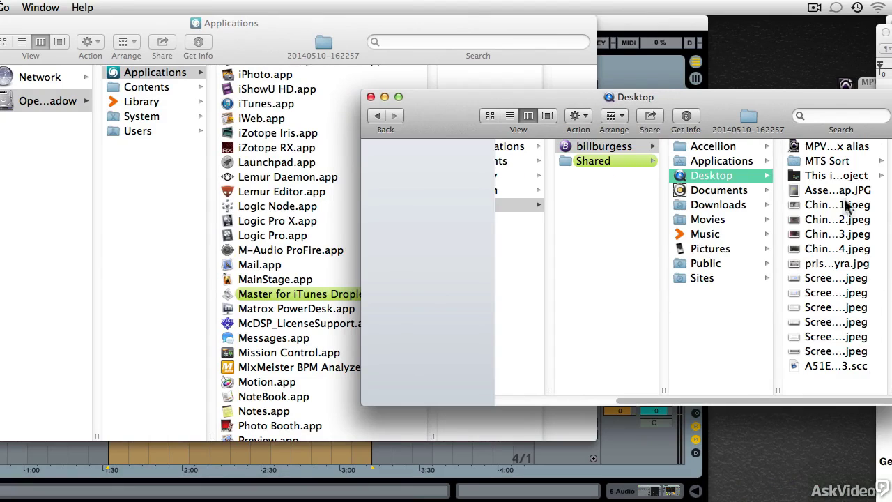
click(829, 175)
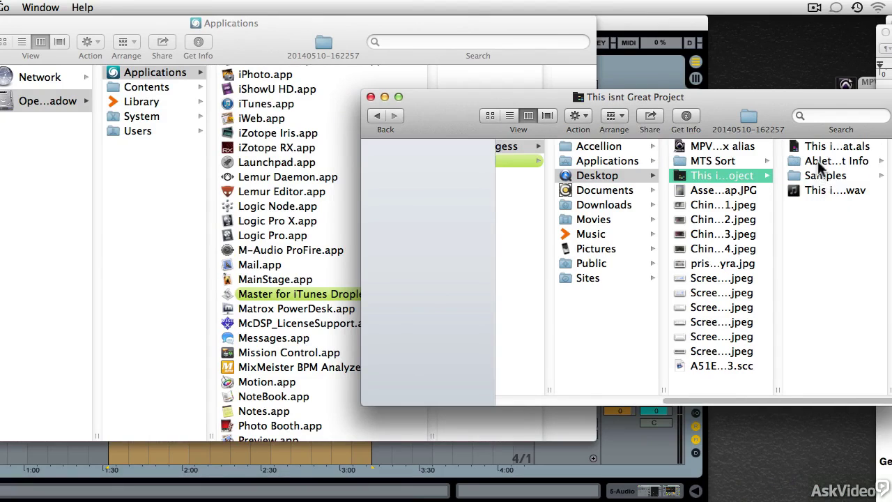
- Preview the exported This isnt Great Test Mix.wav with Quick Look and stop its playback
click(827, 189)
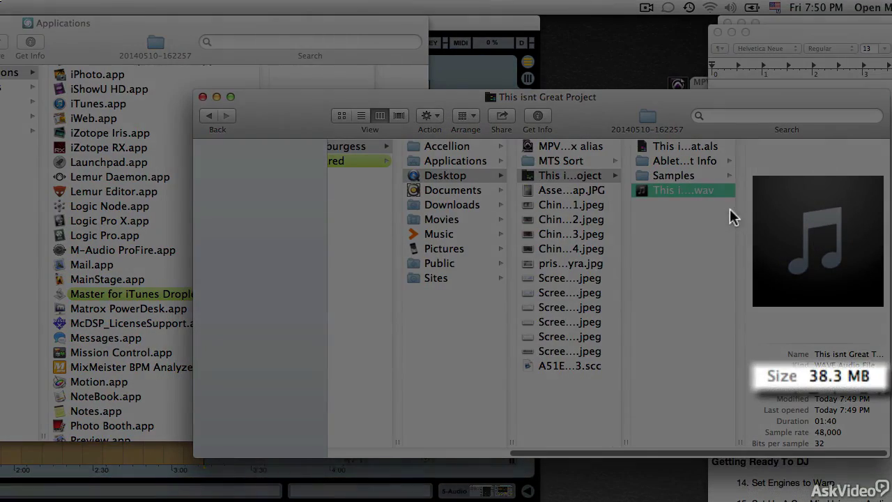
key(space)
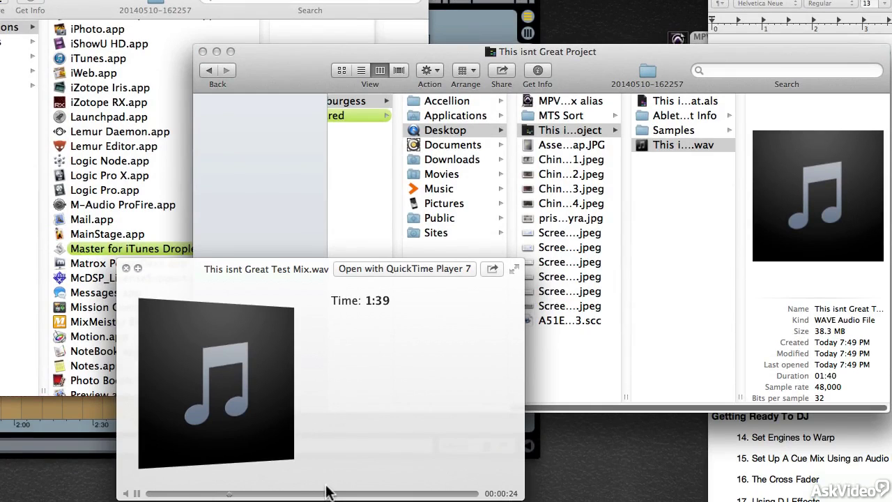
key(space)
- Arrange and resize the project window beside the droplet, widening the file list to fit full file names and the WAV's details
drag(556, 59, 0, 80)
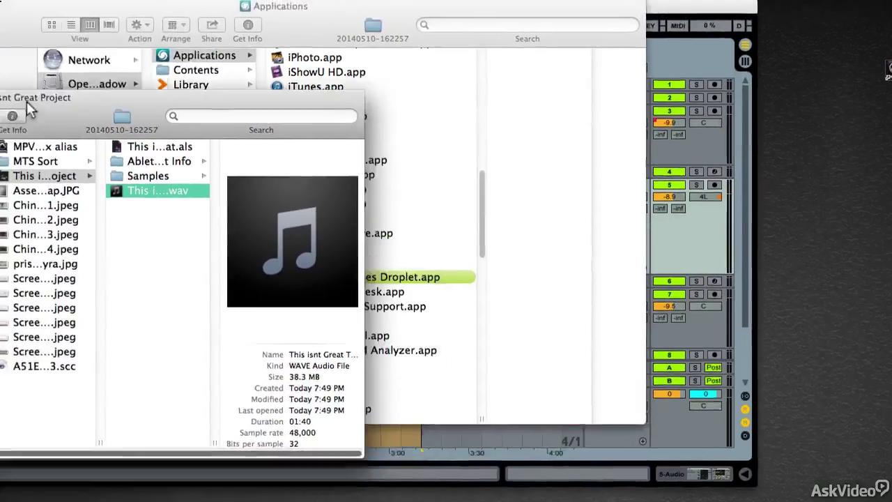
drag(27, 108, 0, 11)
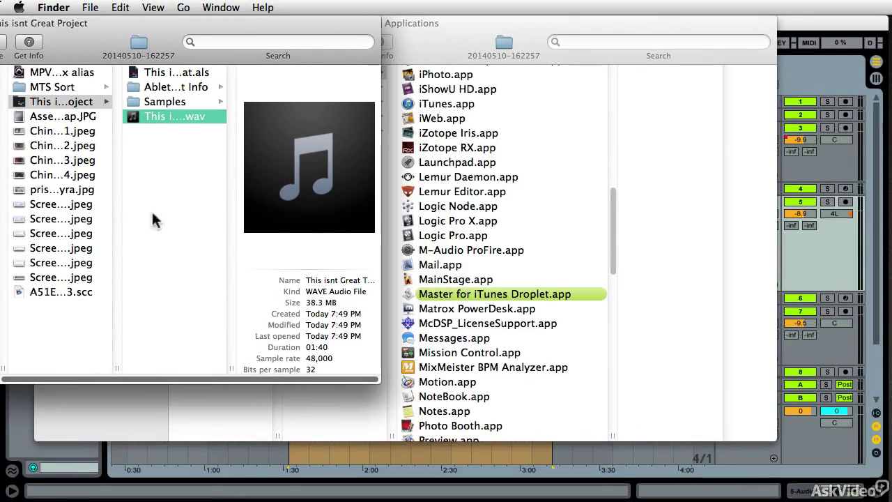
drag(230, 363, 312, 145)
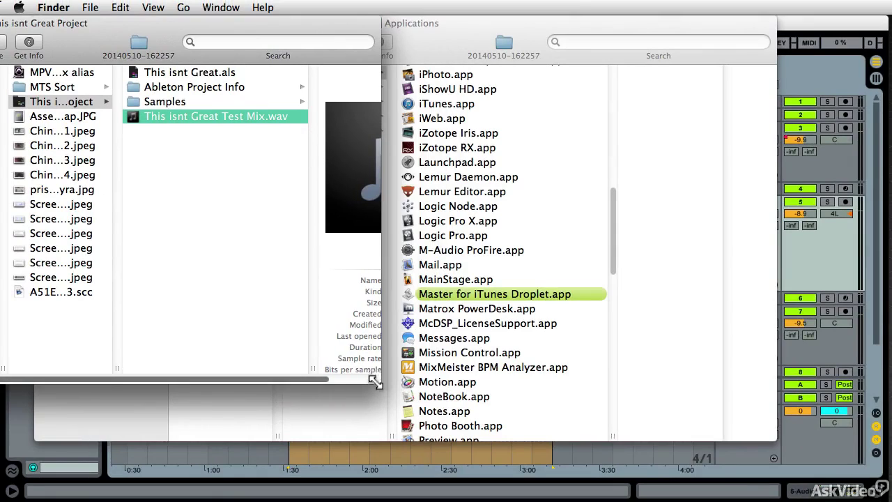
drag(375, 382, 349, 431)
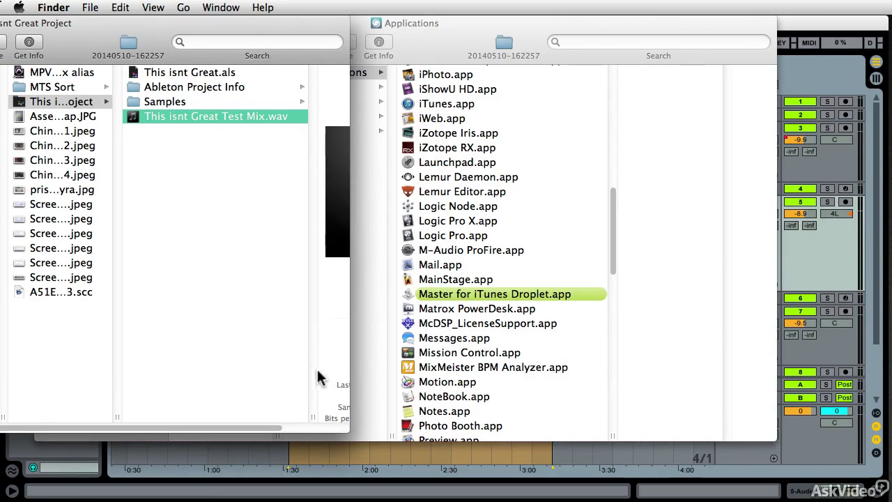
drag(348, 414, 522, 374)
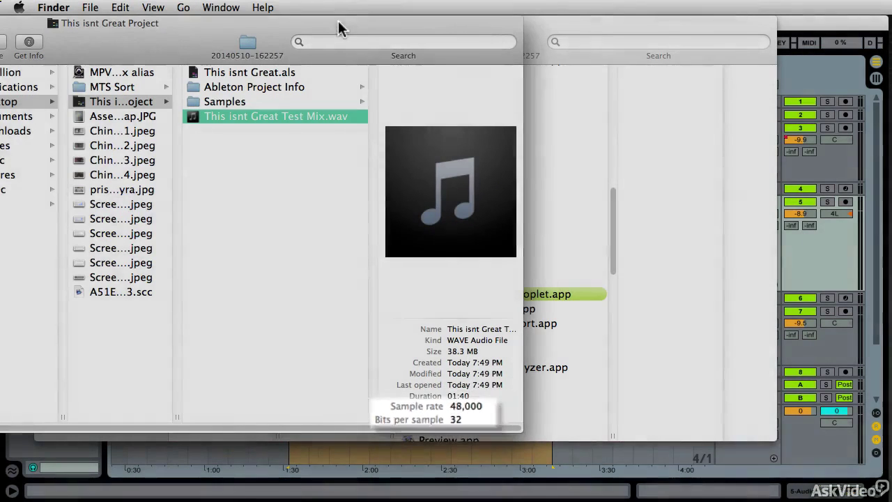
drag(339, 28, 209, 8)
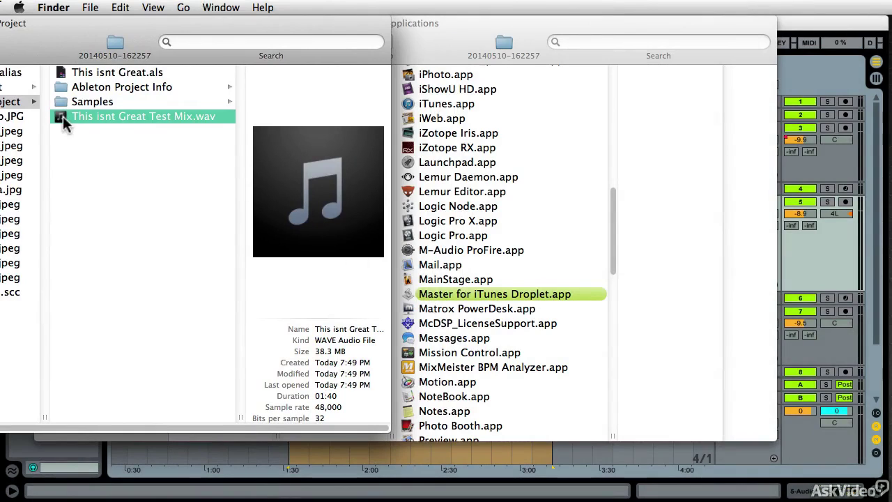
- Convert This isnt Great Test Mix.wav with Master for iTunes Droplet.app and dismiss the completion message
drag(63, 122, 452, 289)
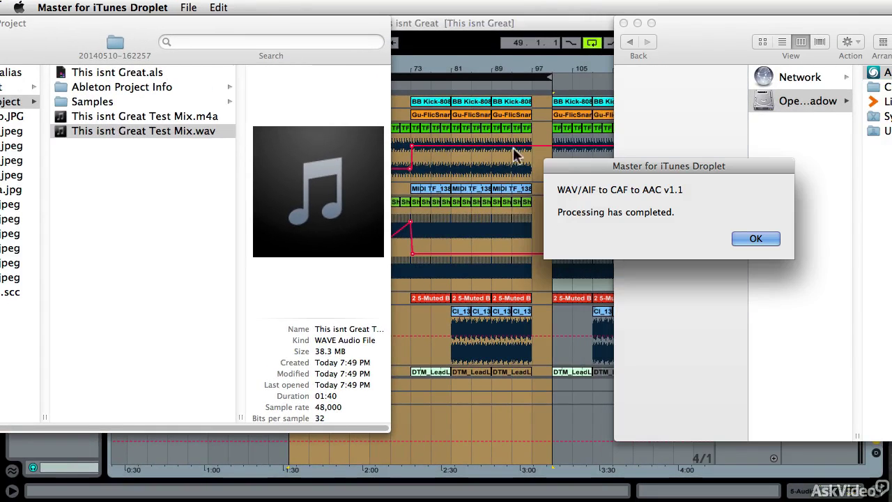
drag(572, 150, 94, 220)
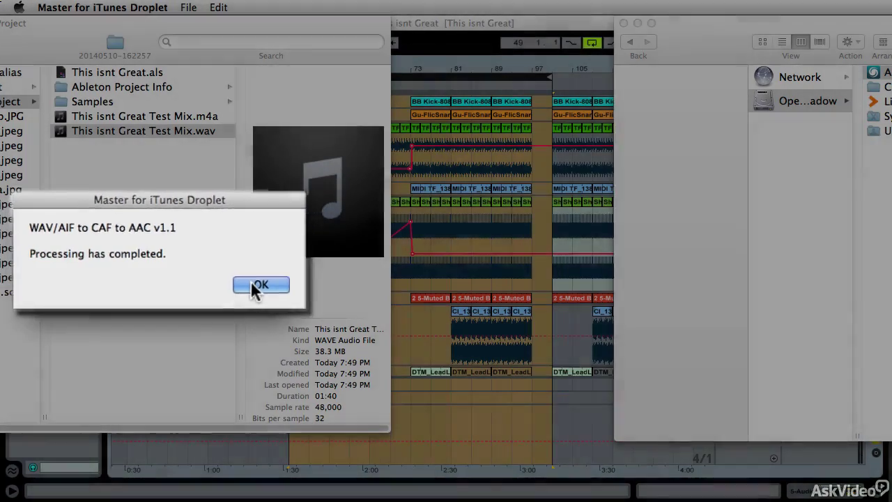
click(273, 287)
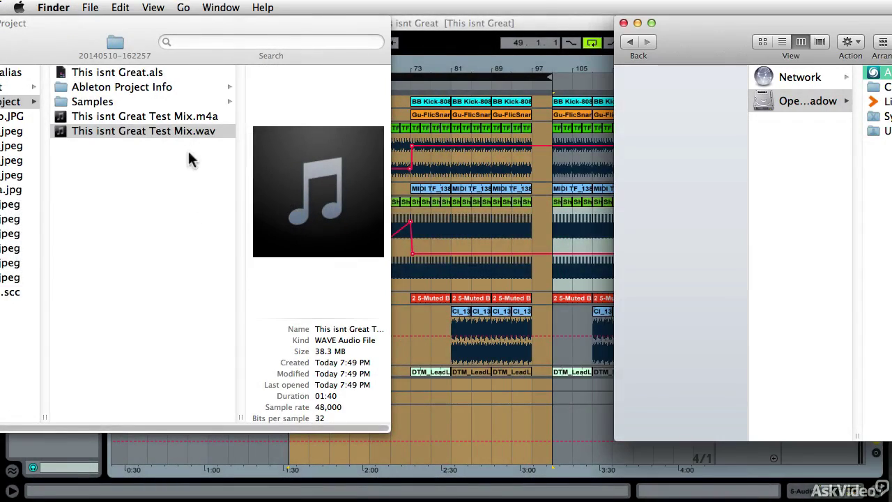
- Inspect the converted This isnt Great Test Mix.m4a and briefly play it in the file preview
click(166, 114)
click(166, 116)
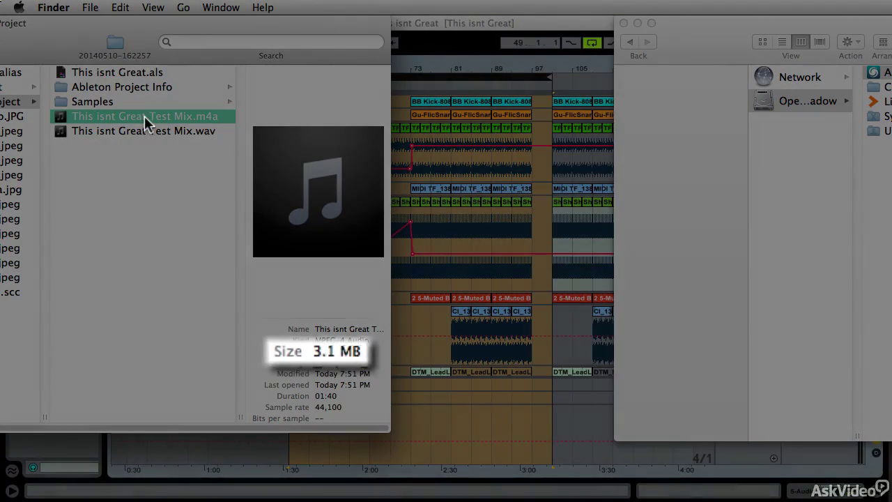
mouse_move(301, 139)
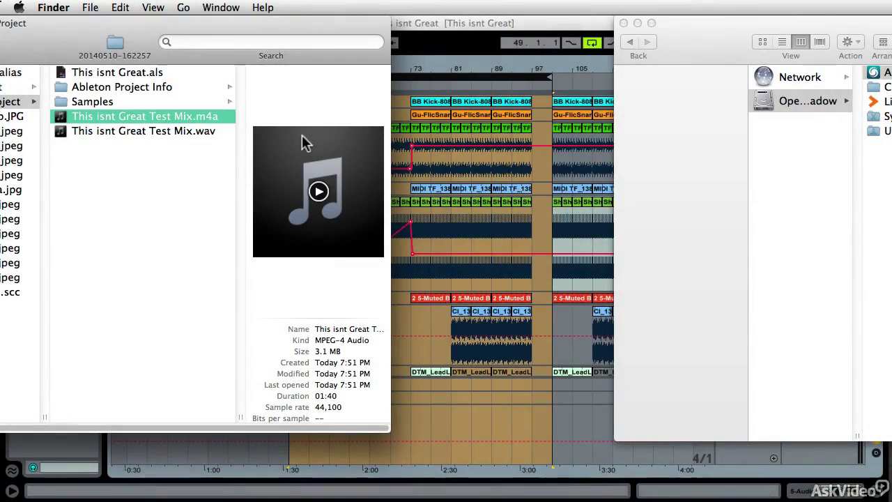
click(319, 192)
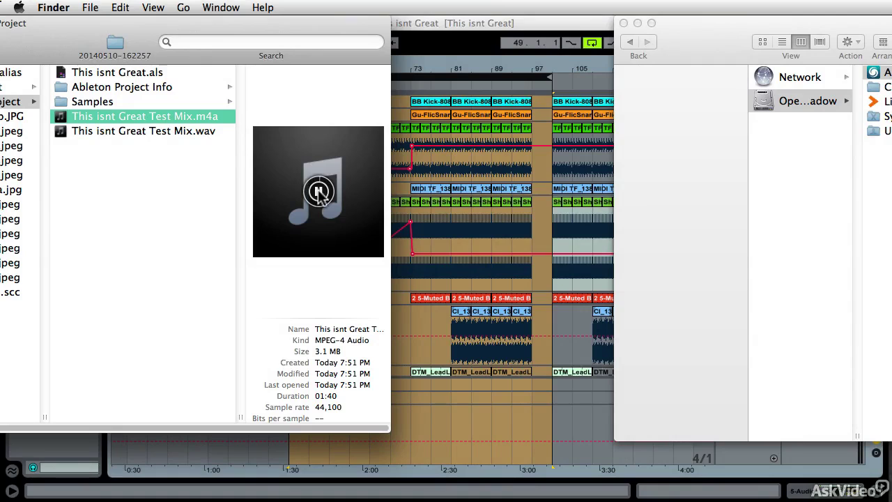
key(space)
key(space)
click(188, 232)
click(188, 116)
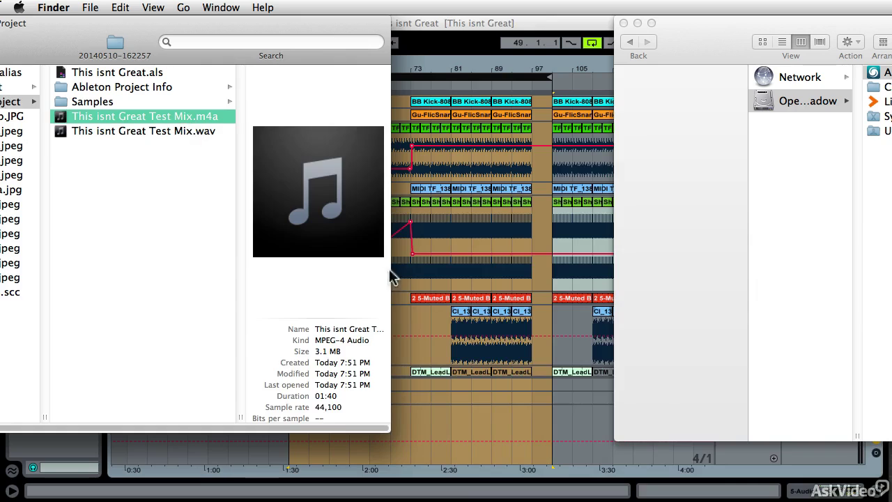
- Widen the project window and compare the file details of the WAV and M4A test mixes
drag(400, 270, 582, 286)
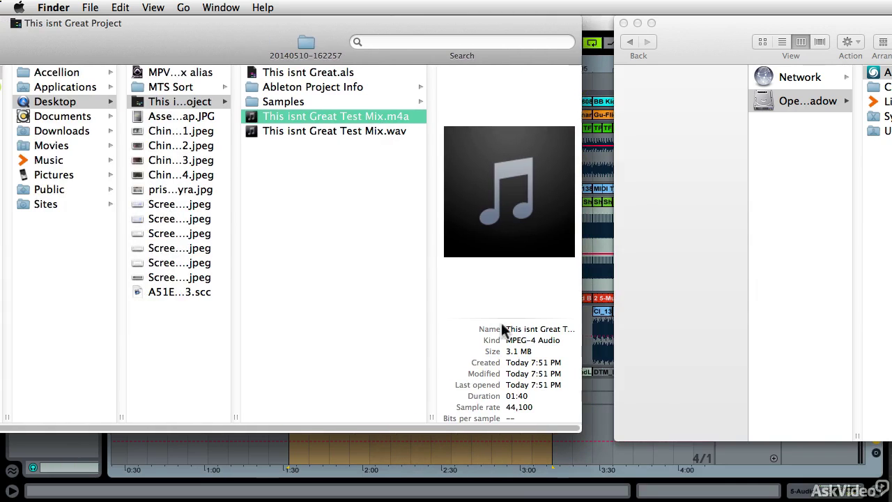
mouse_move(431, 418)
mouse_down()
mouse_move(404, 418)
mouse_move(441, 418)
mouse_up()
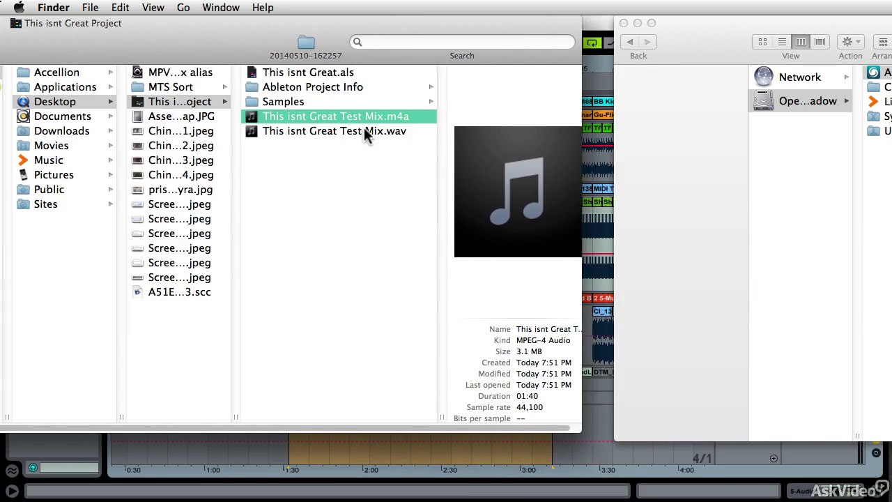
click(364, 129)
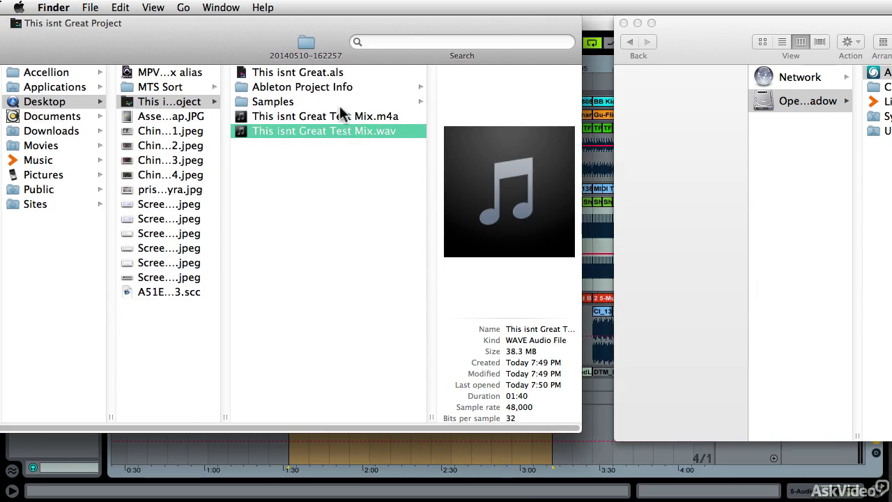
click(341, 118)
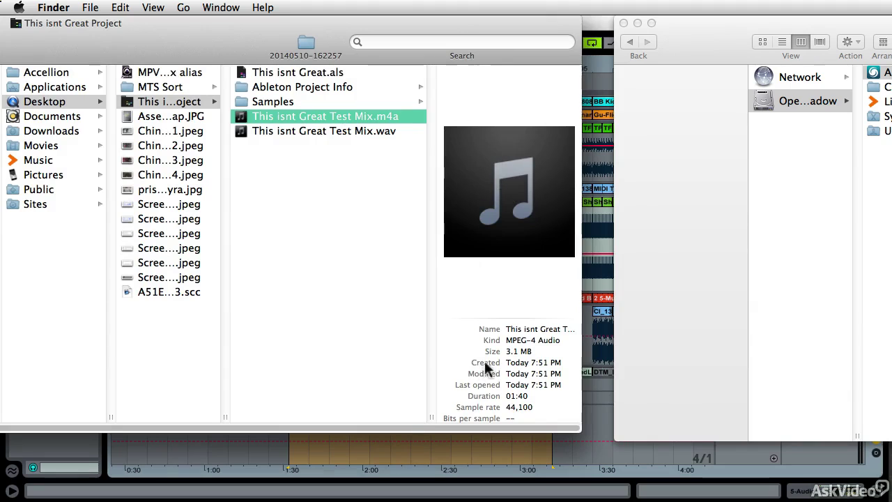
- Shift the project window to uncover more of the arrangement and play This isnt Great Test Mix.m4a in the file preview
mouse_move(510, 193)
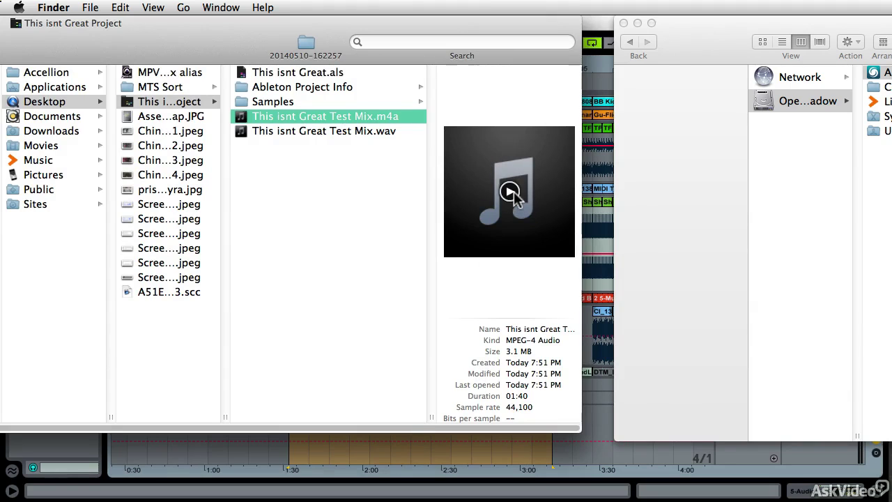
drag(265, 42, 200, 8)
mouse_move(489, 209)
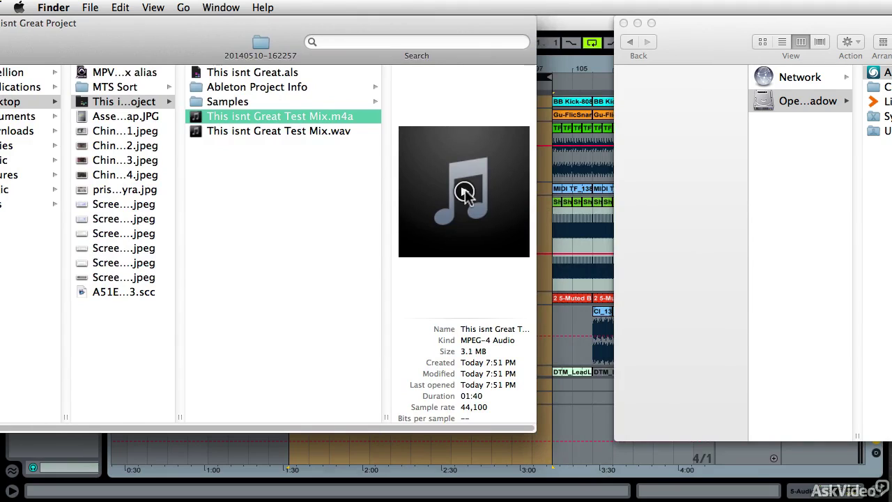
click(464, 192)
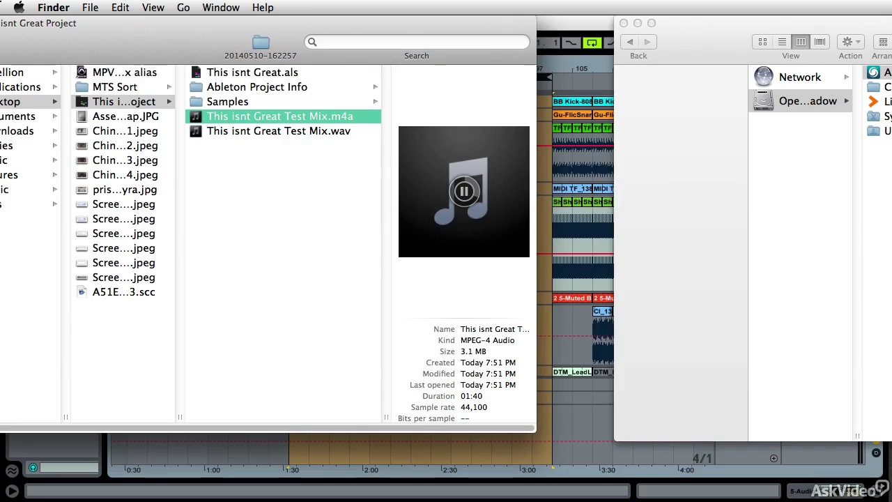